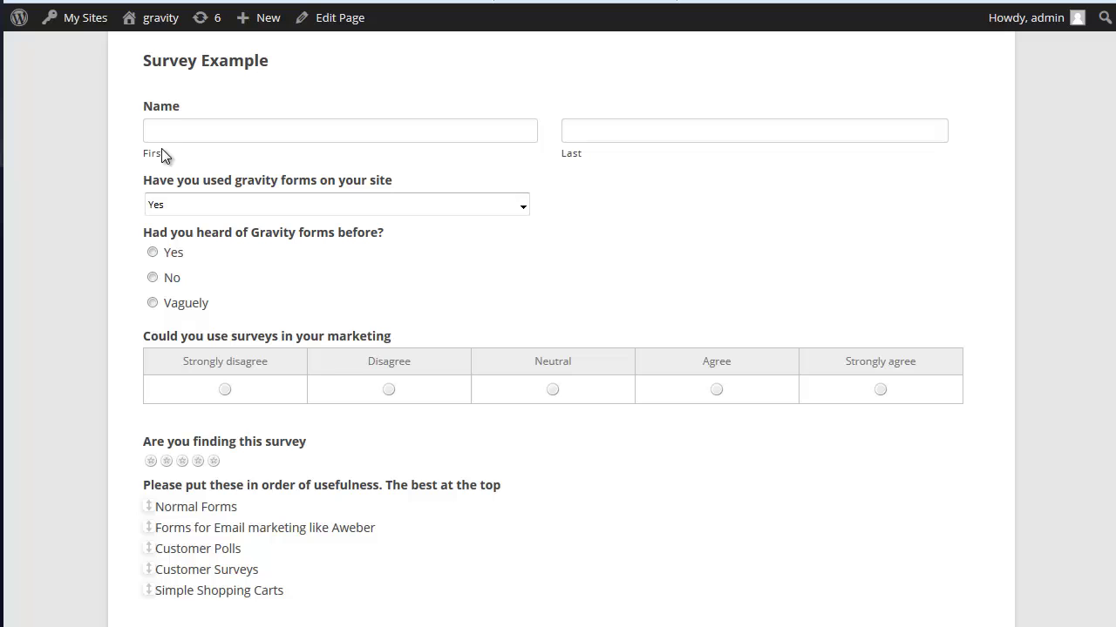
Enter the respondent's first name in the First name field.
click(190, 126)
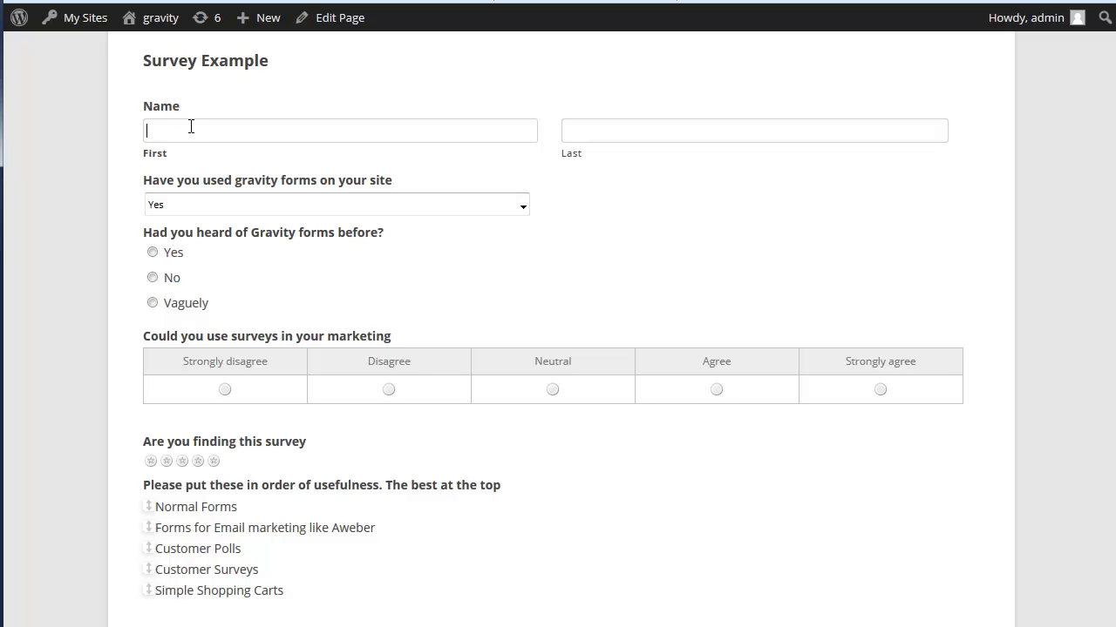
text(john)
click(648, 182)
Keep Yes for using Gravity Forms and answer Yes to having heard of it.
click(523, 209)
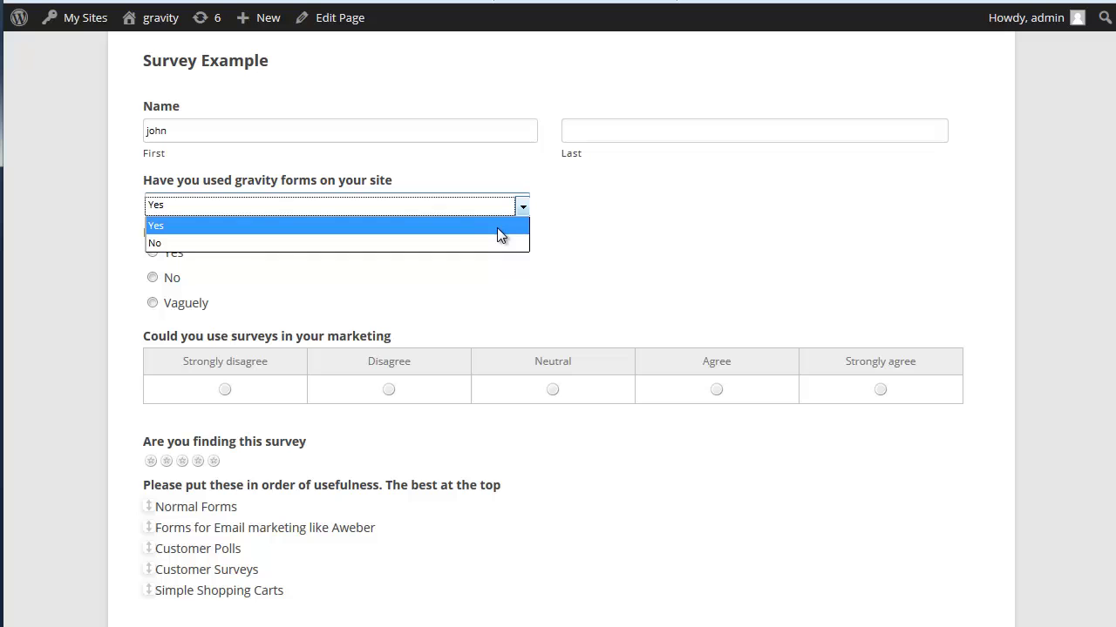
click(501, 228)
click(292, 277)
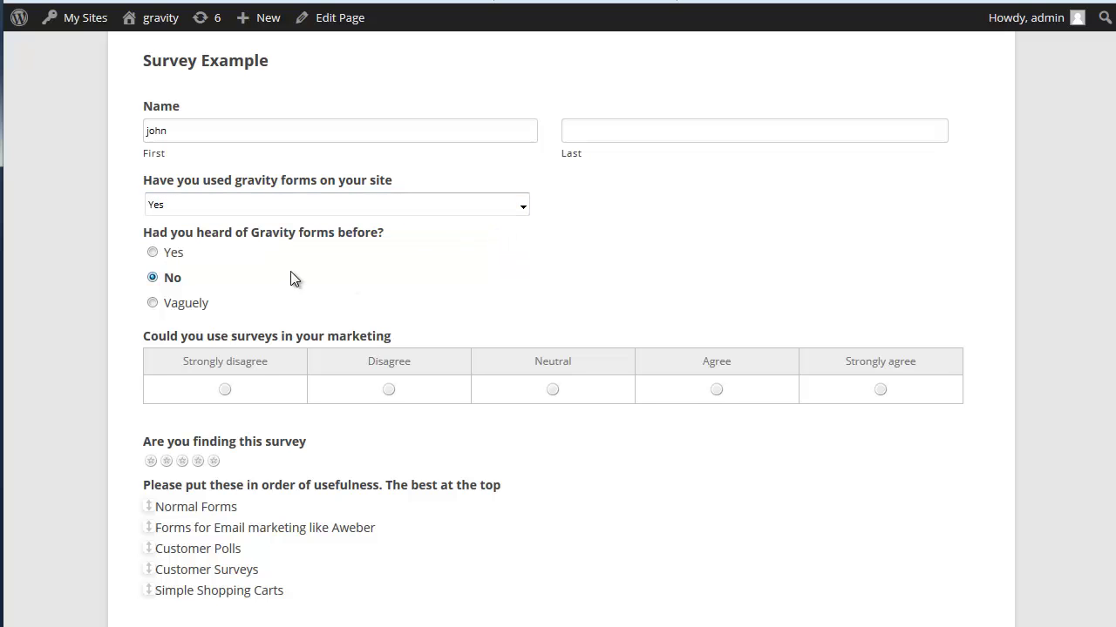
click(153, 278)
click(154, 255)
Rate the survey four stars and rank Customer Polls first, Customer Surveys third.
scroll(485, 265, down, 2)
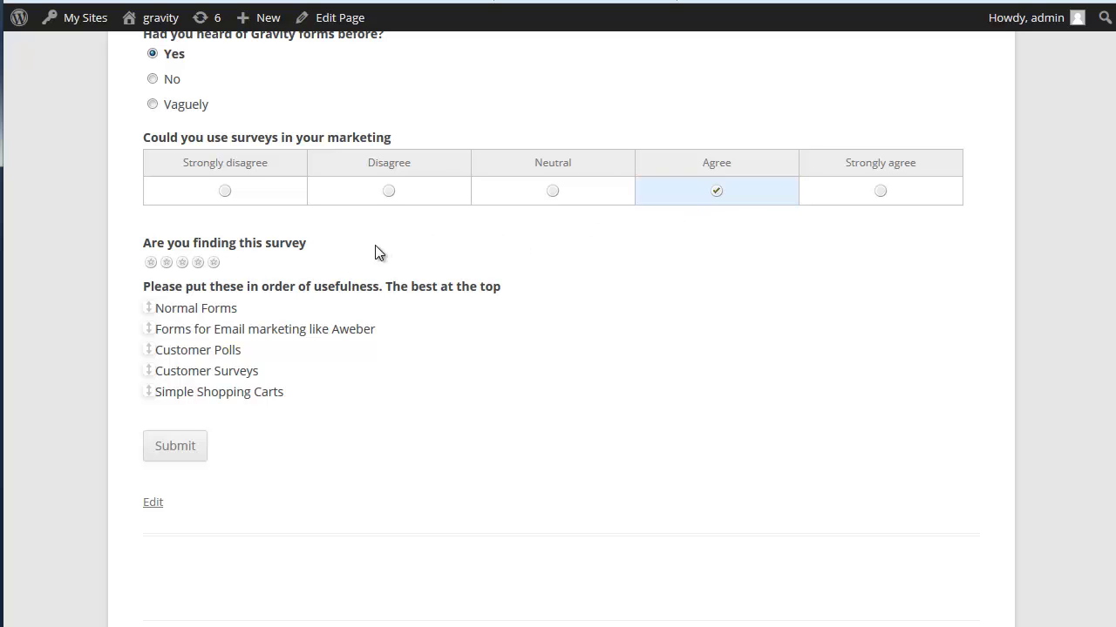
click(197, 263)
drag(199, 351, 199, 308)
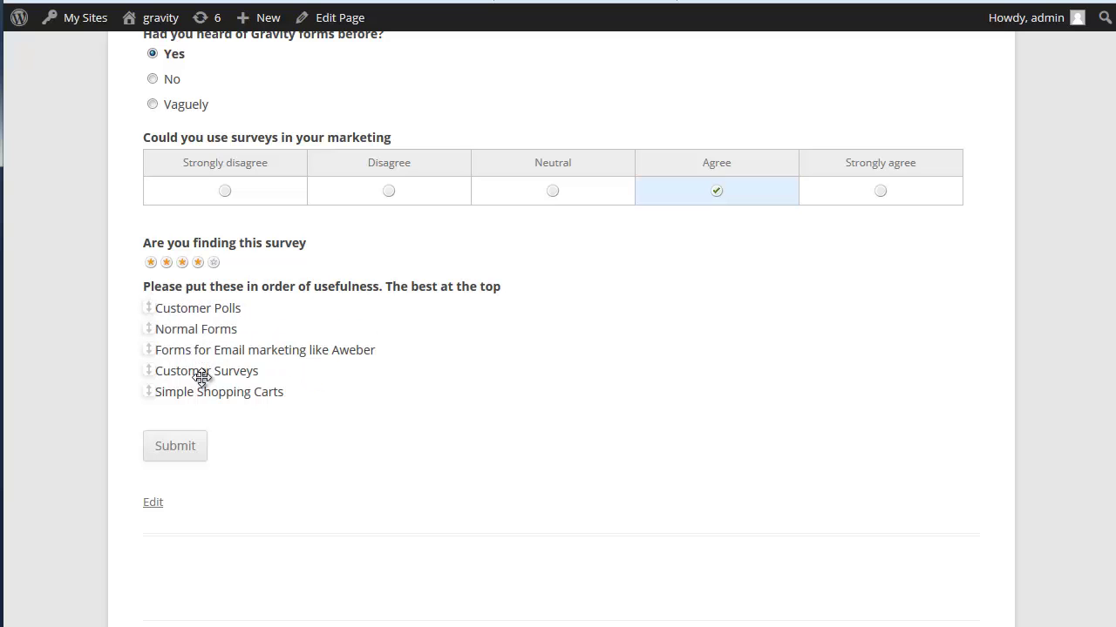
drag(203, 373, 224, 351)
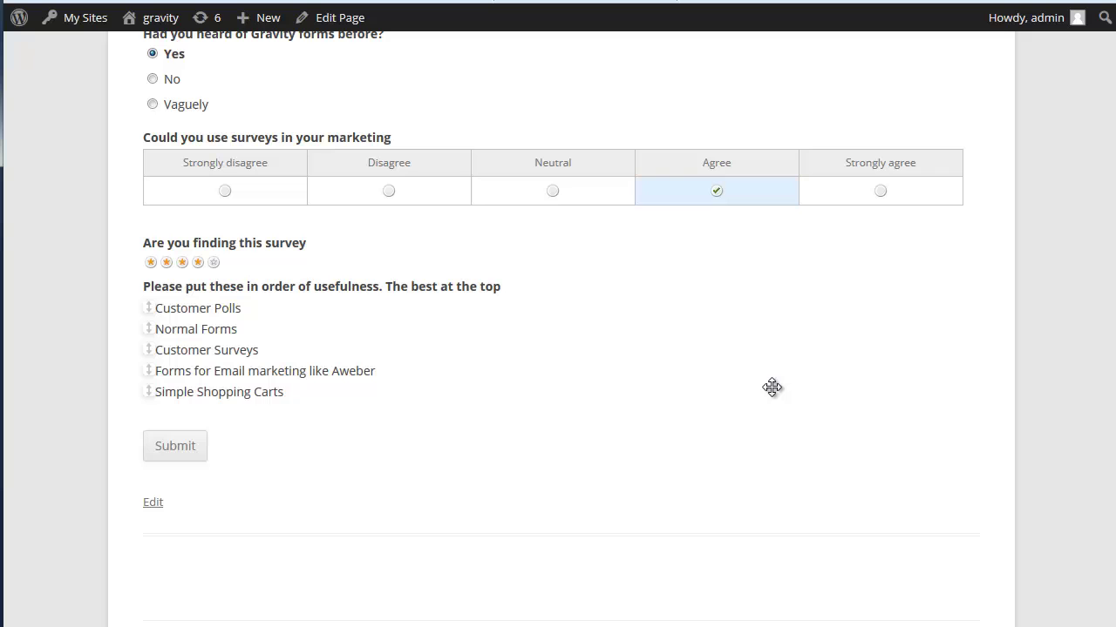
Submit the completed survey.
scroll(771, 387, up, 2)
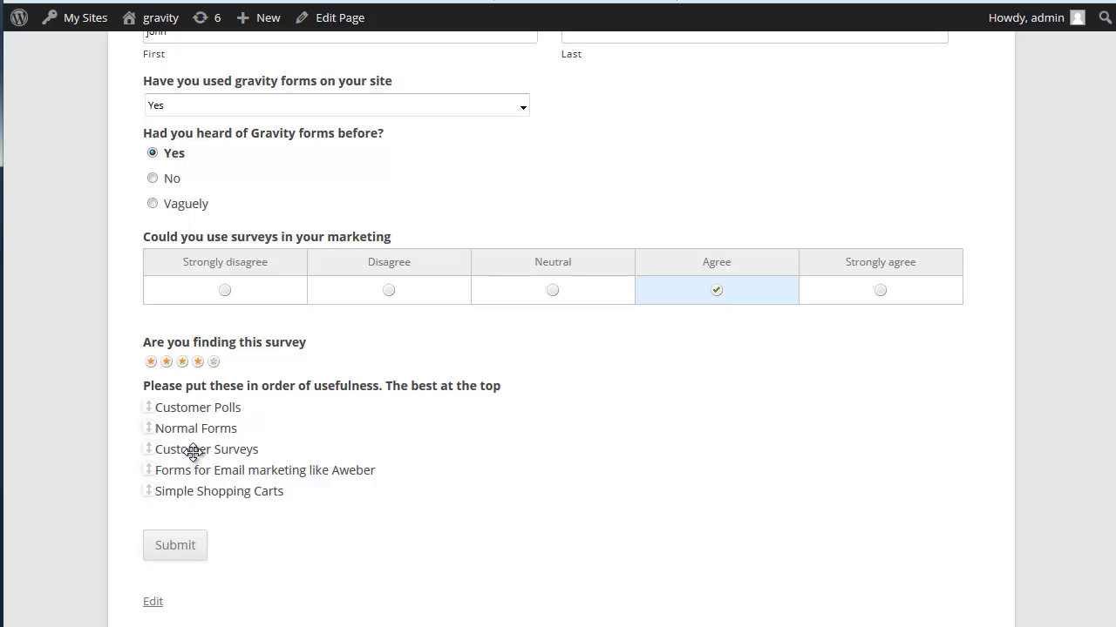
scroll(383, 450, up, 1)
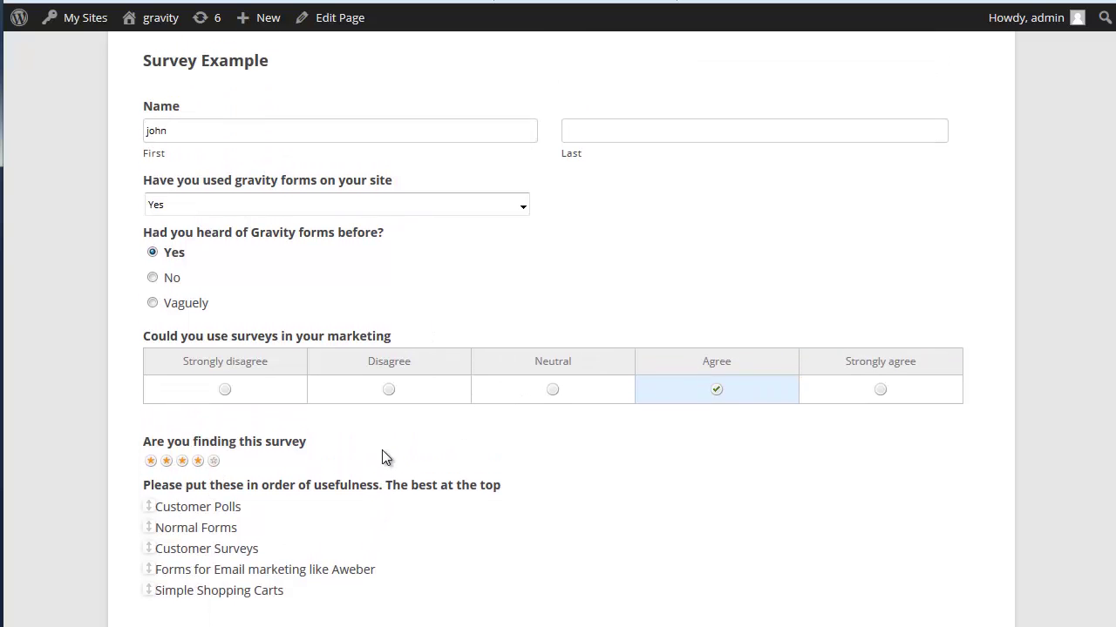
scroll(382, 450, down, 1)
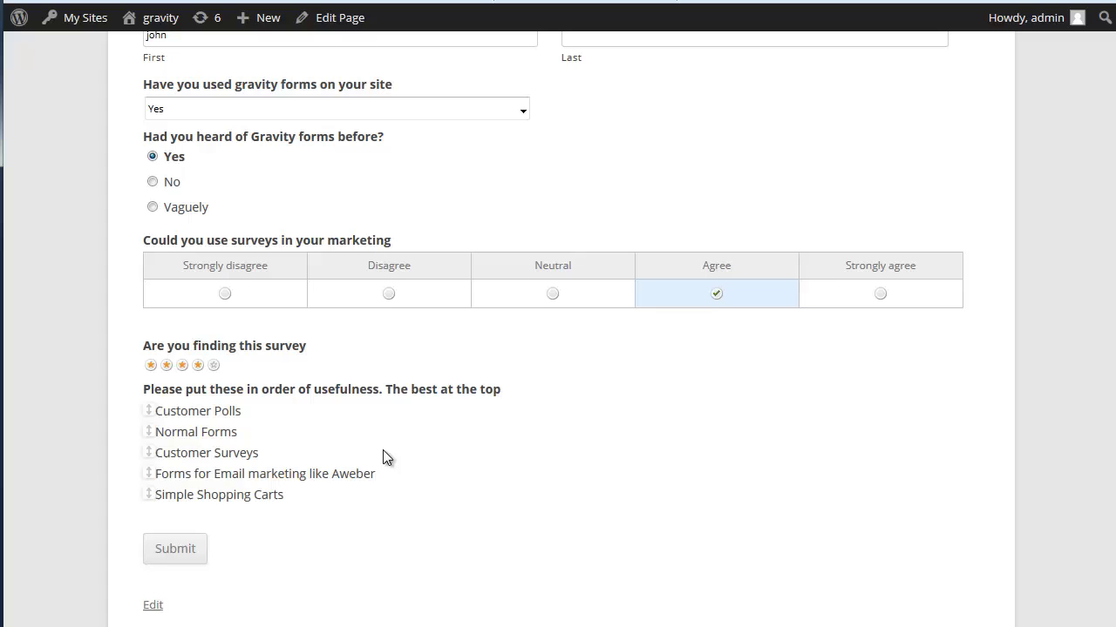
click(180, 549)
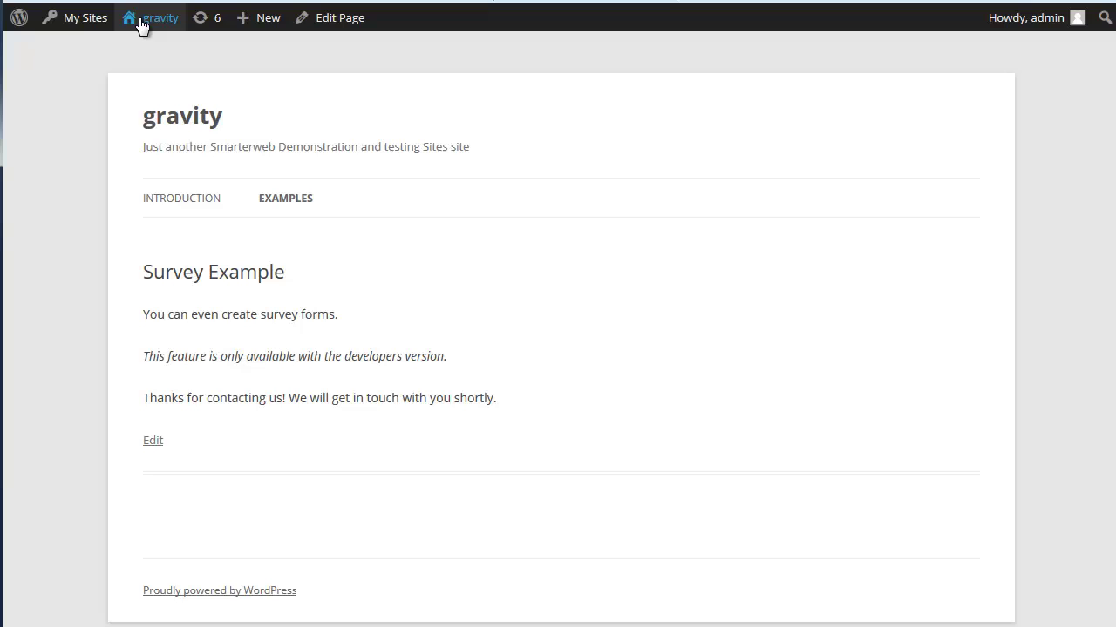
Go to the admin Dashboard, then to Forms to list all 10 forms.
mouse_move(141, 24)
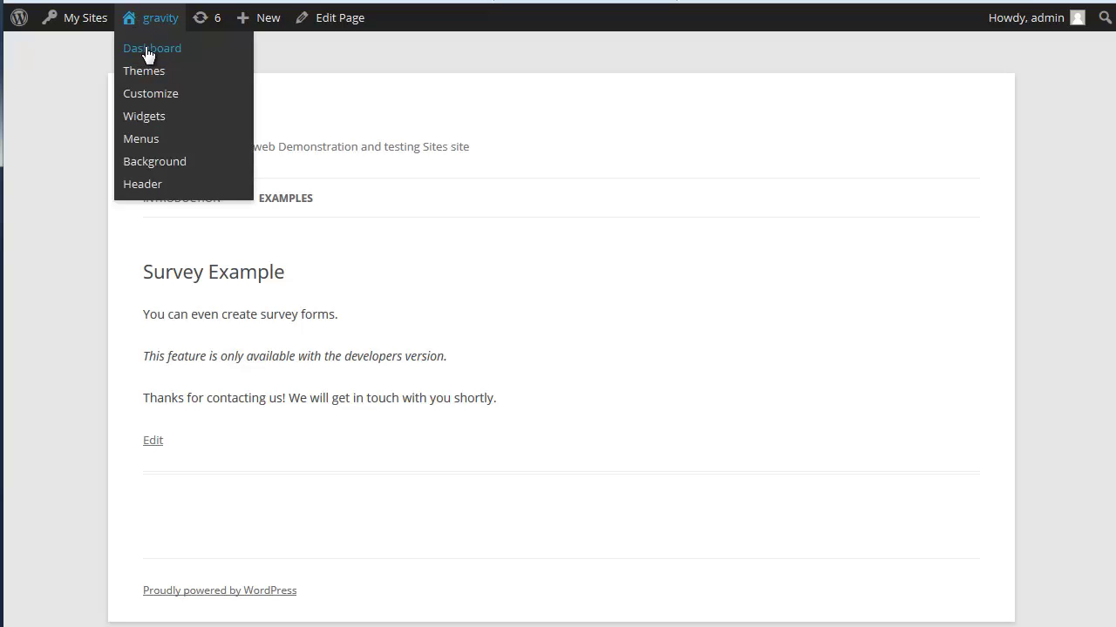
click(148, 52)
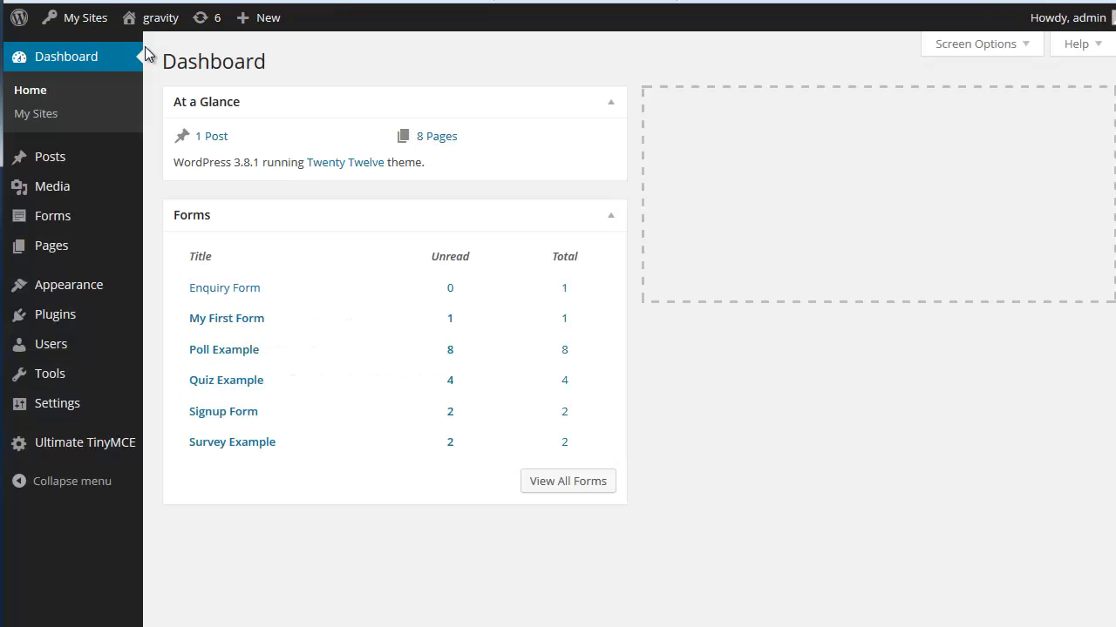
mouse_move(72, 224)
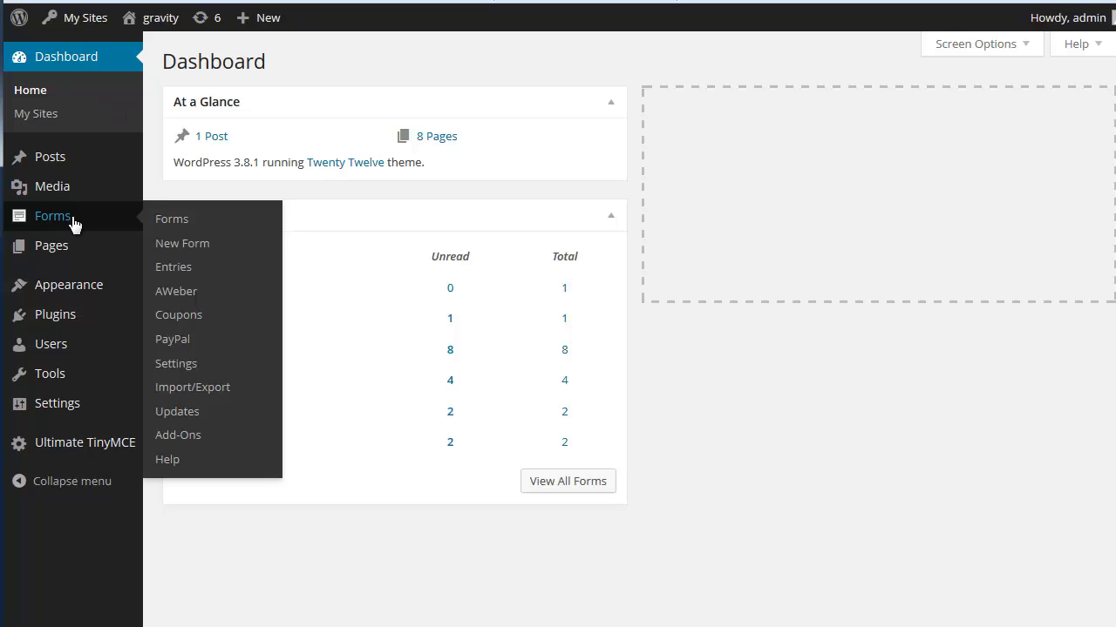
click(160, 220)
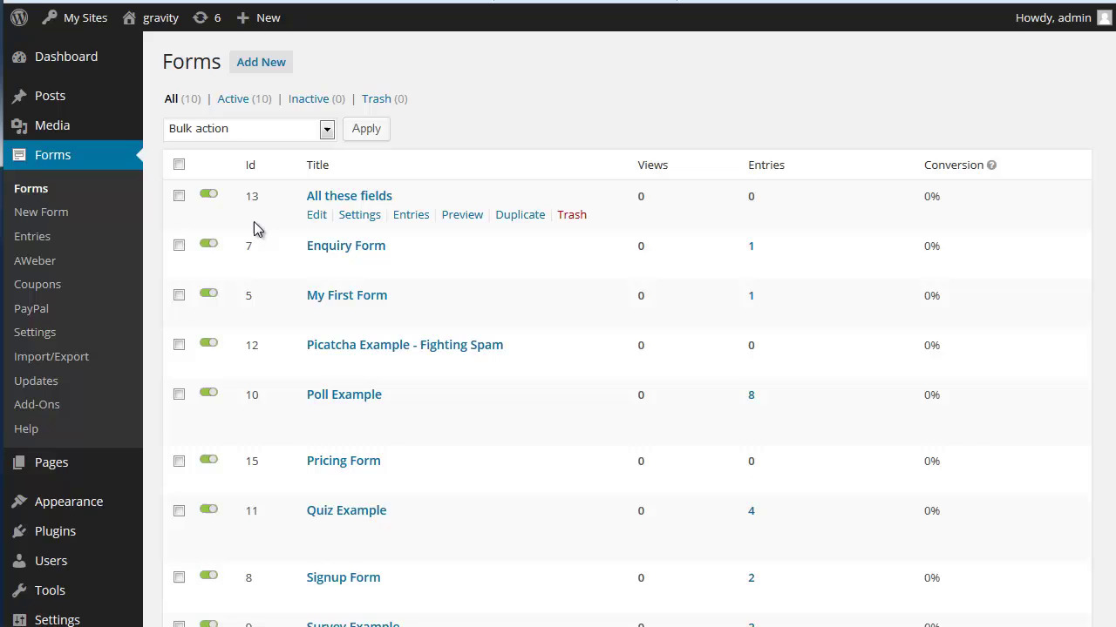
scroll(250, 244, down, 3)
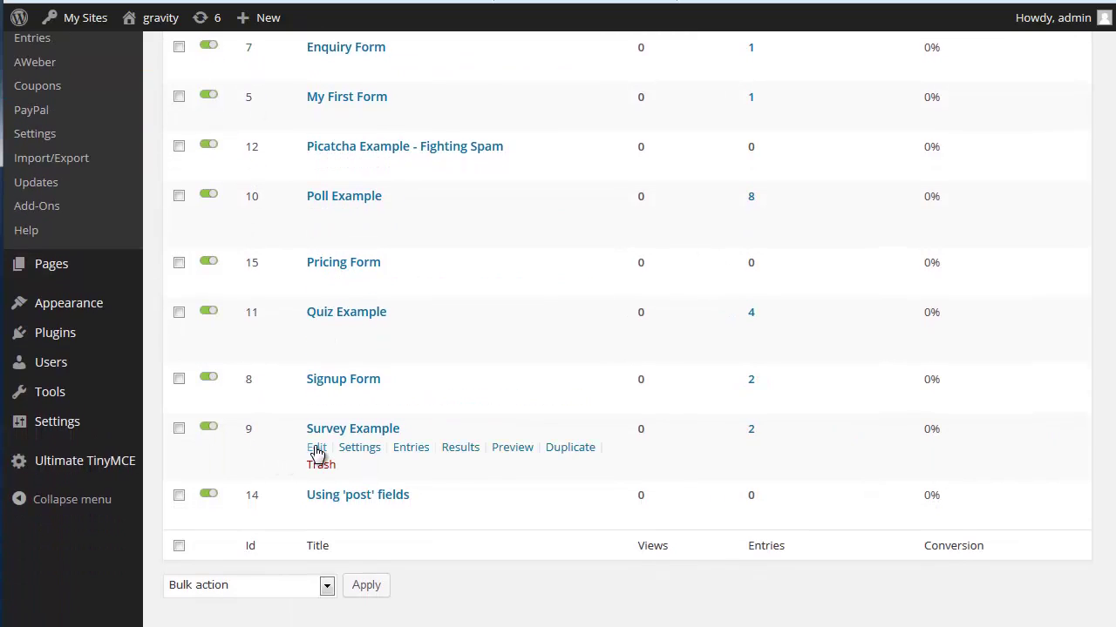
Edit Survey Example and expand the 'Have you used gravity forms' Yes/No drop-down field.
click(317, 449)
scroll(511, 294, down, 2)
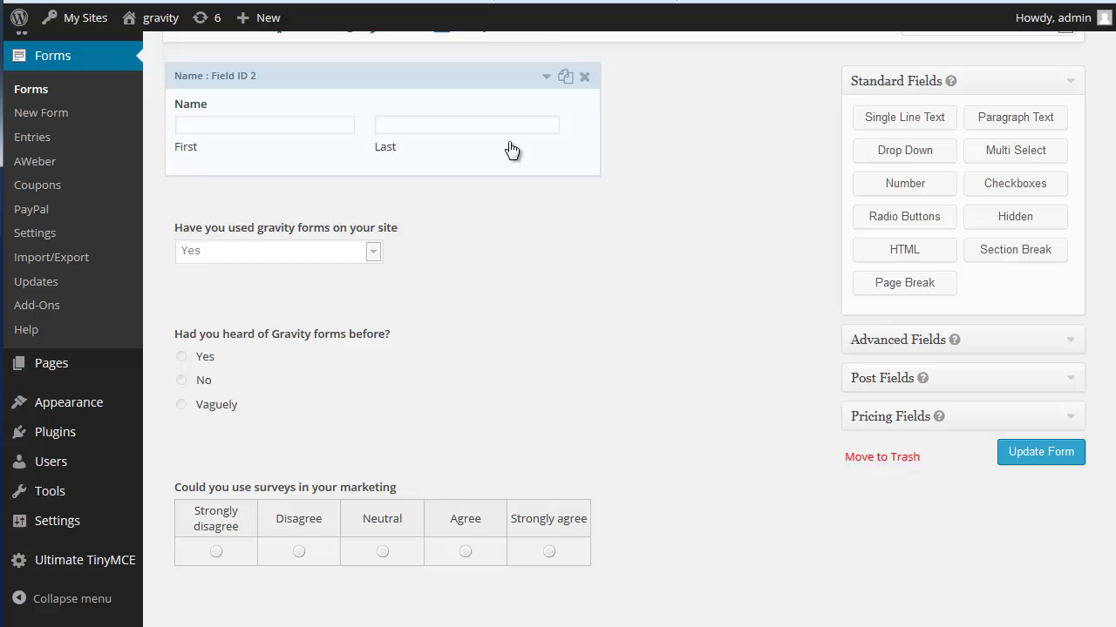
scroll(530, 162, down, 2)
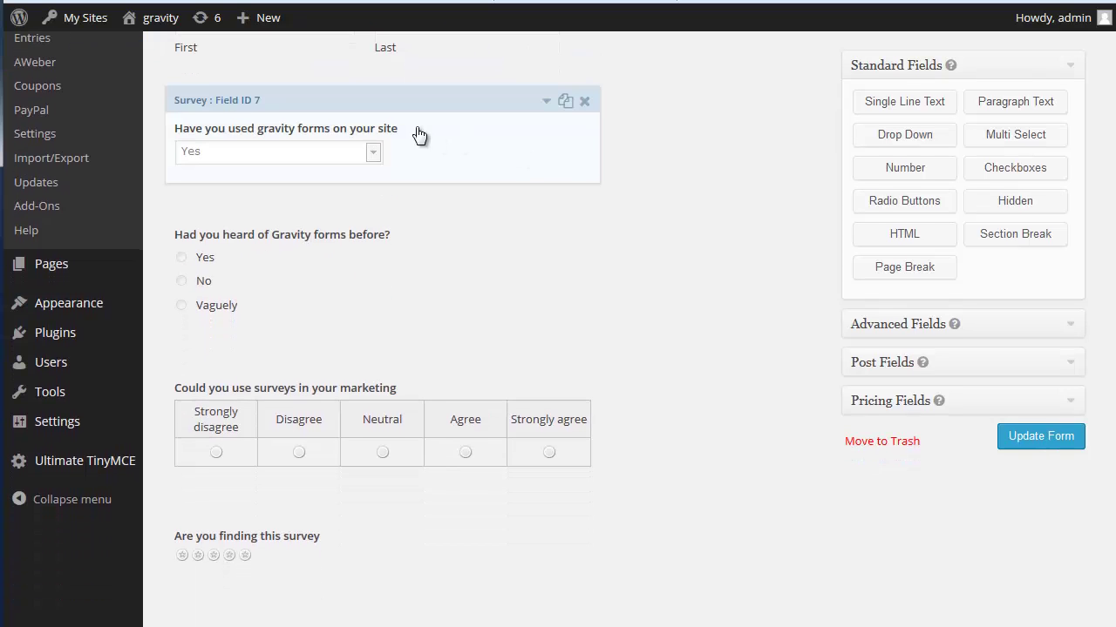
click(546, 103)
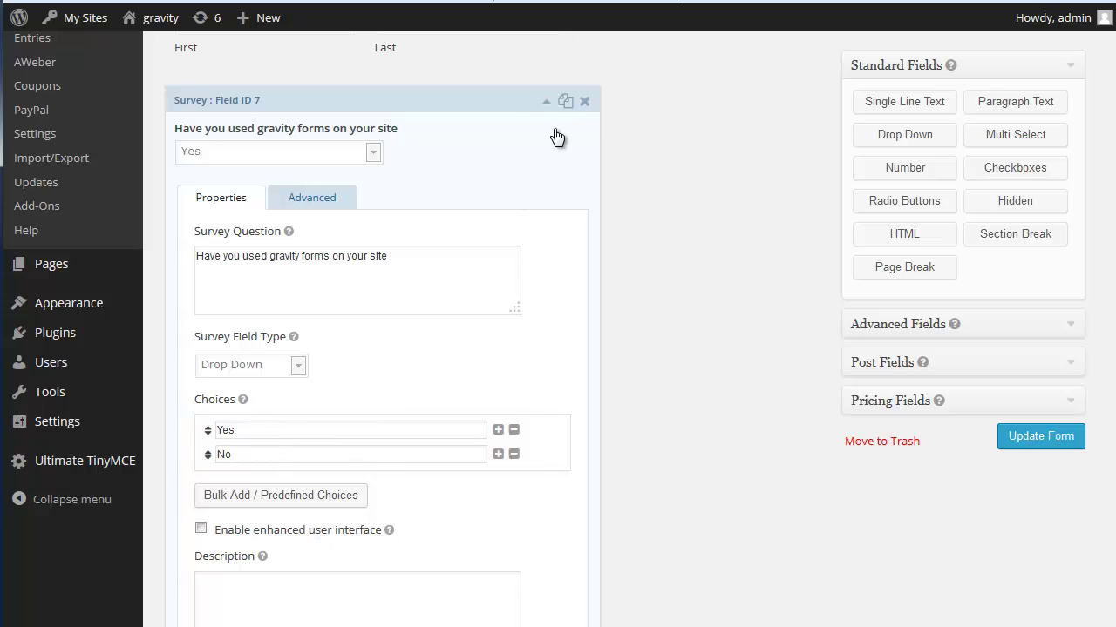
scroll(640, 155, down, 6)
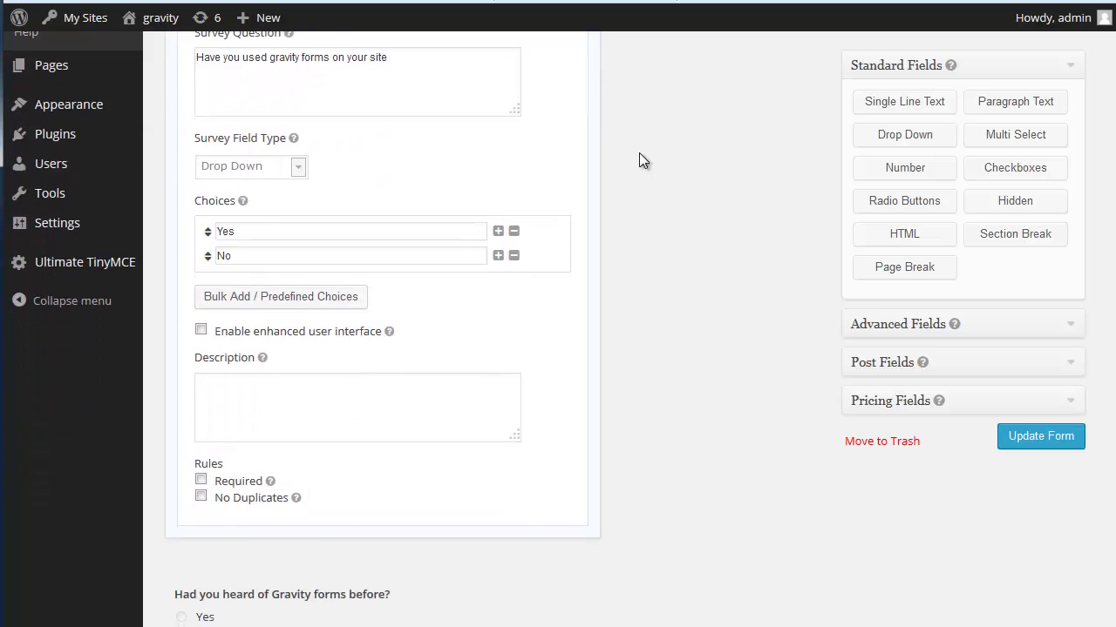
Expand Field ID 8 and drag No and Vaguely above Yes in its choices.
scroll(639, 162, down, 1)
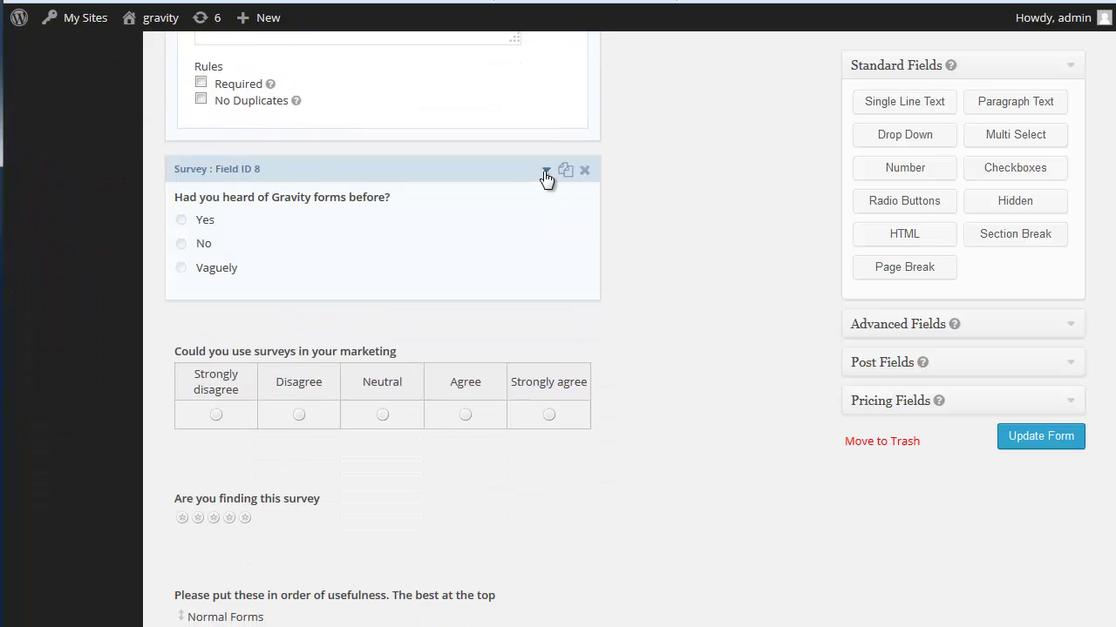
click(546, 172)
scroll(547, 178, up, 5)
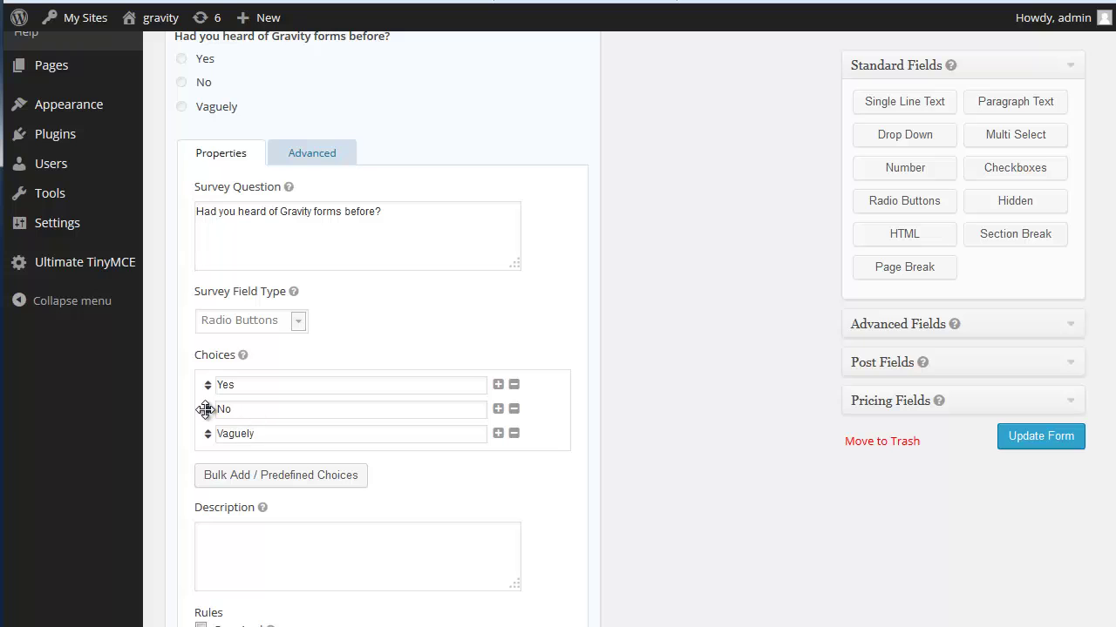
drag(207, 410, 208, 384)
drag(208, 434, 209, 408)
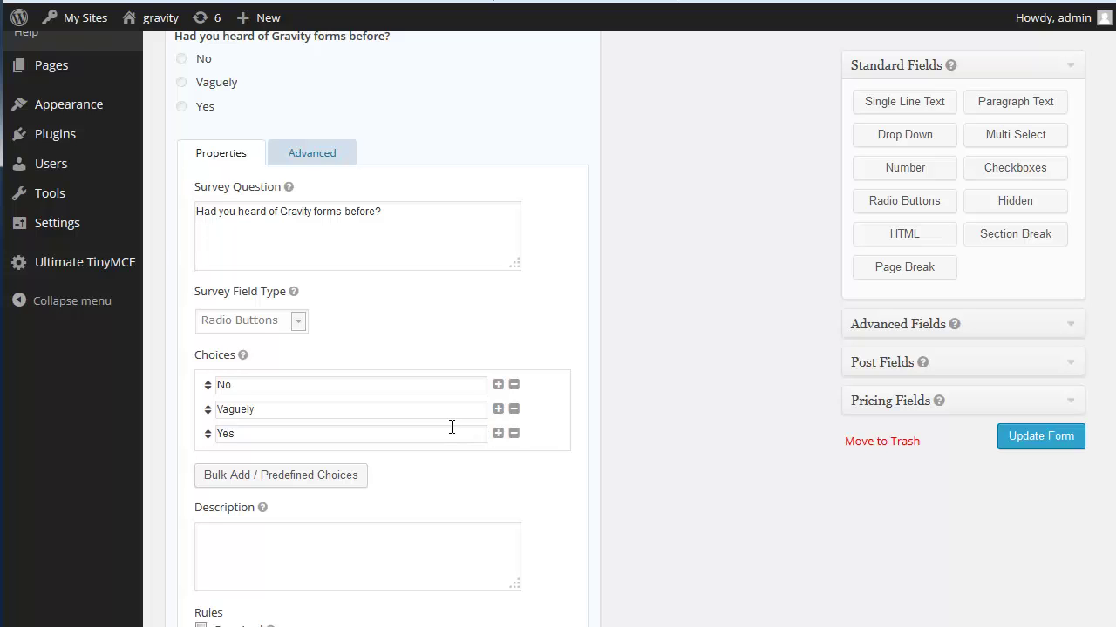
scroll(450, 426, up, 2)
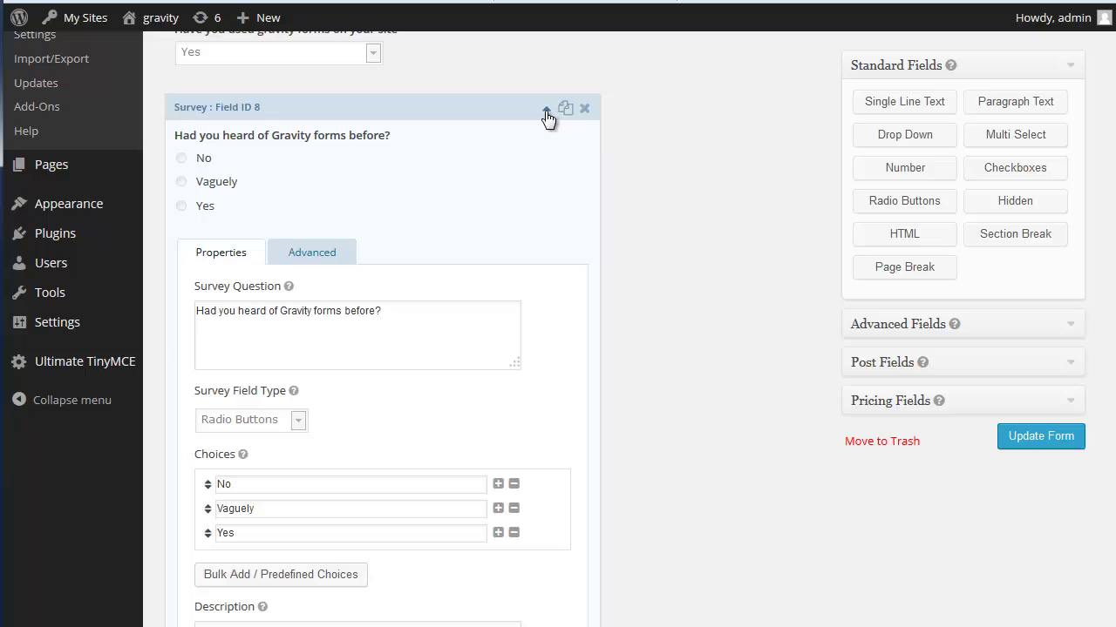
scroll(627, 184, down, 8)
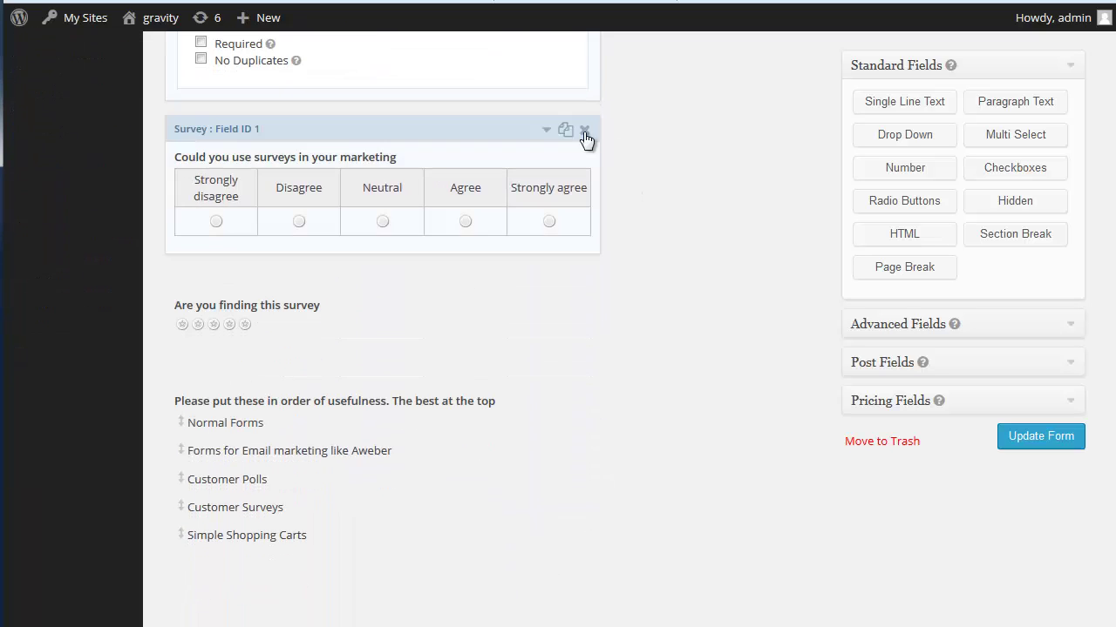
Enable scoring on the marketing Likert question, scoring its five columns 1 through 5.
click(549, 133)
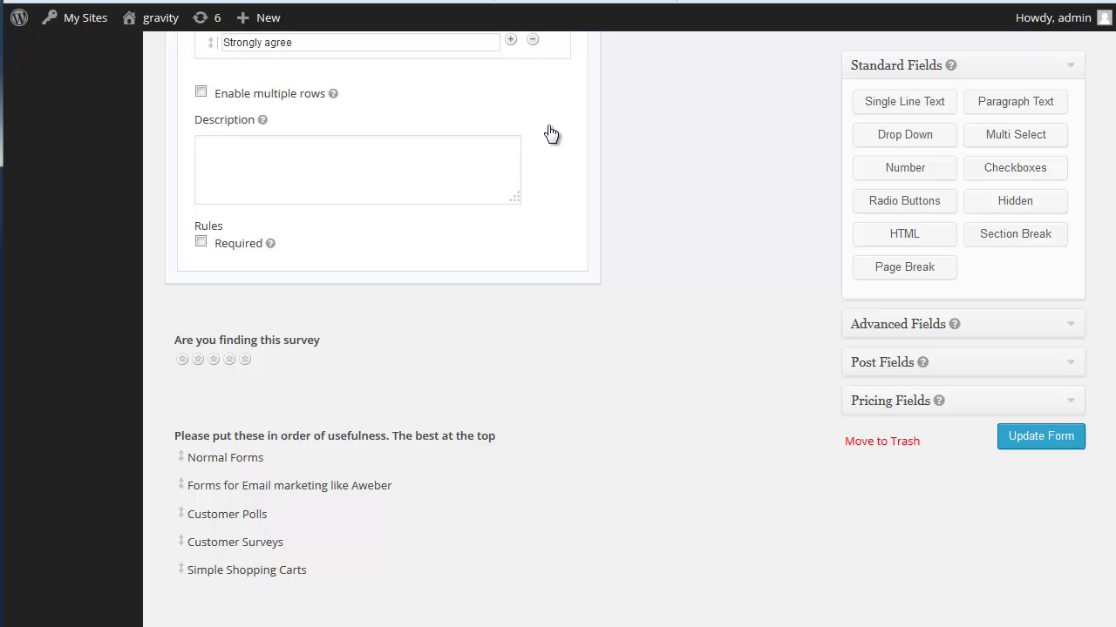
scroll(658, 232, up, 5)
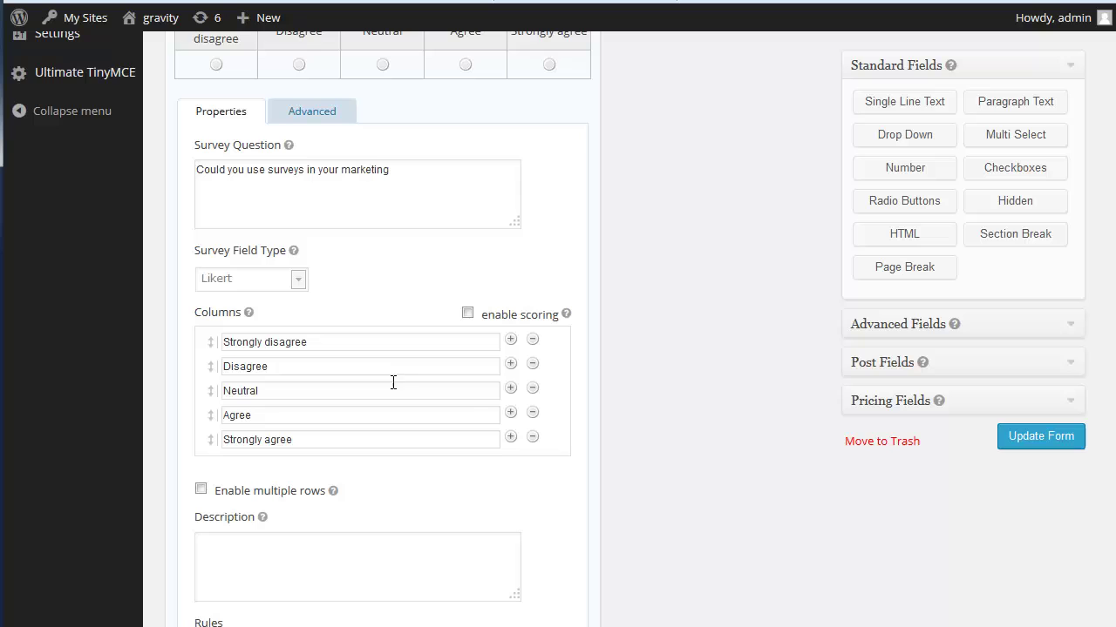
click(467, 314)
scroll(624, 449, down, 5)
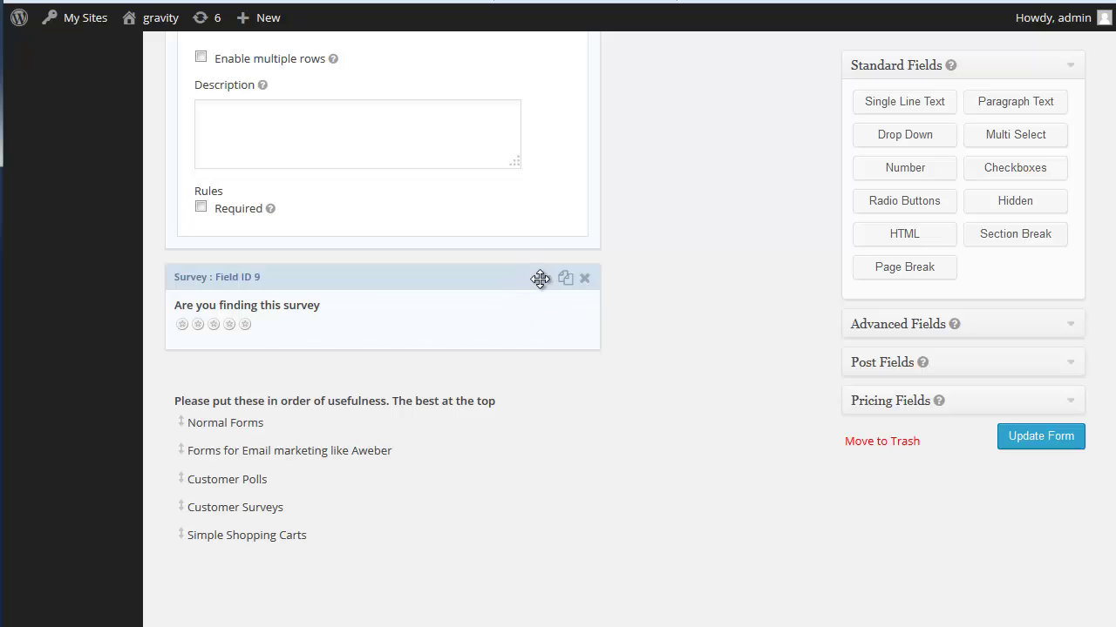
Delete the Terrible choice from the 'Are you finding this survey' rating question.
click(546, 279)
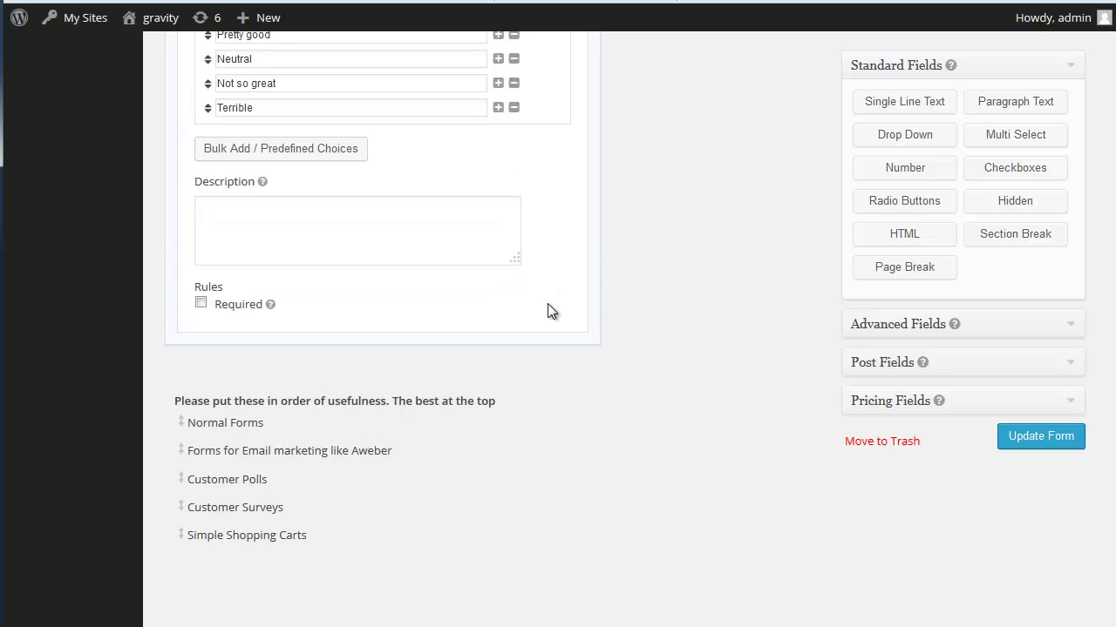
scroll(548, 305, up, 5)
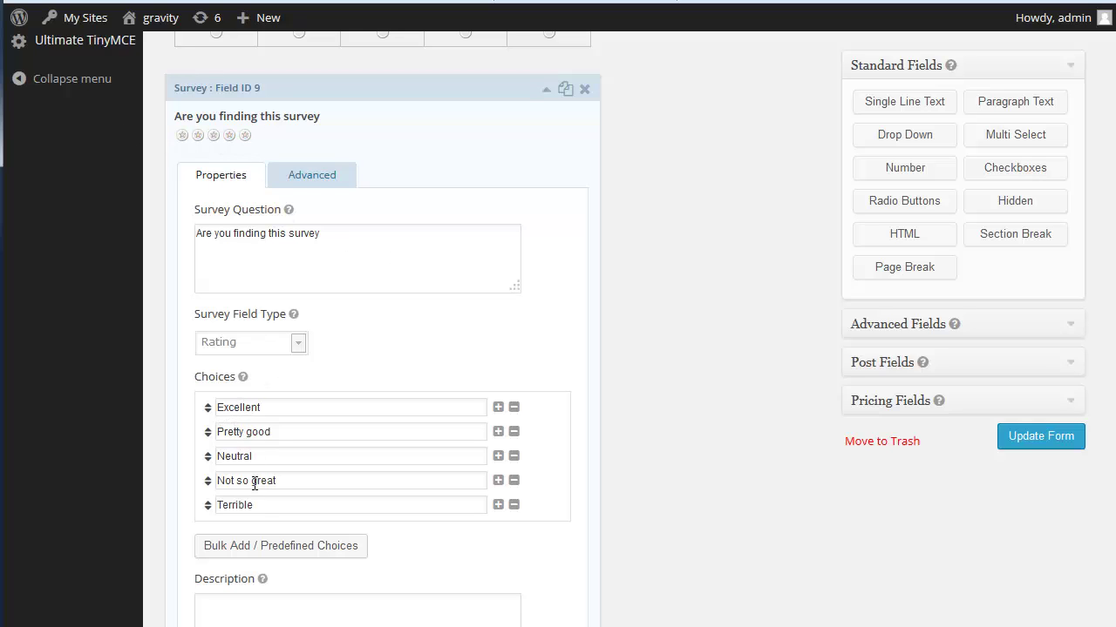
click(514, 505)
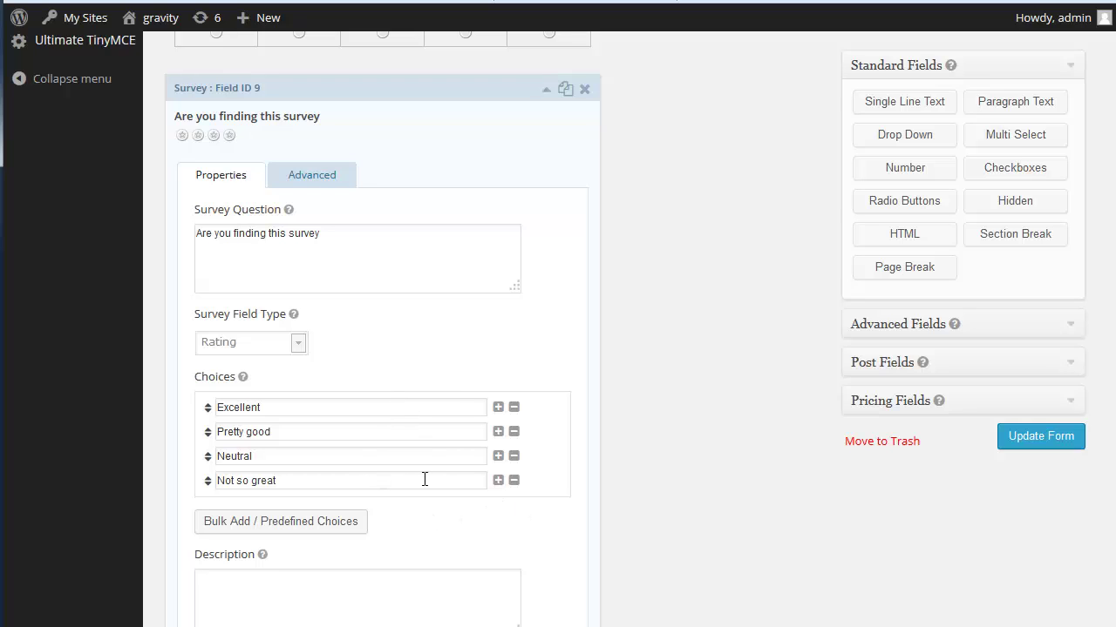
scroll(428, 404, down, 3)
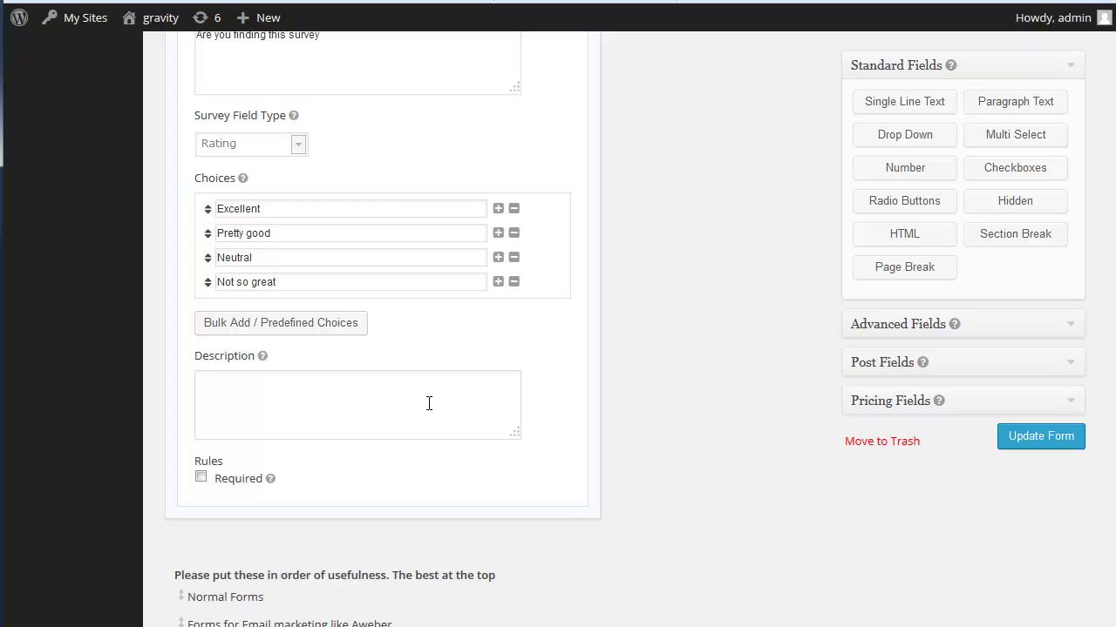
scroll(438, 386, up, 1)
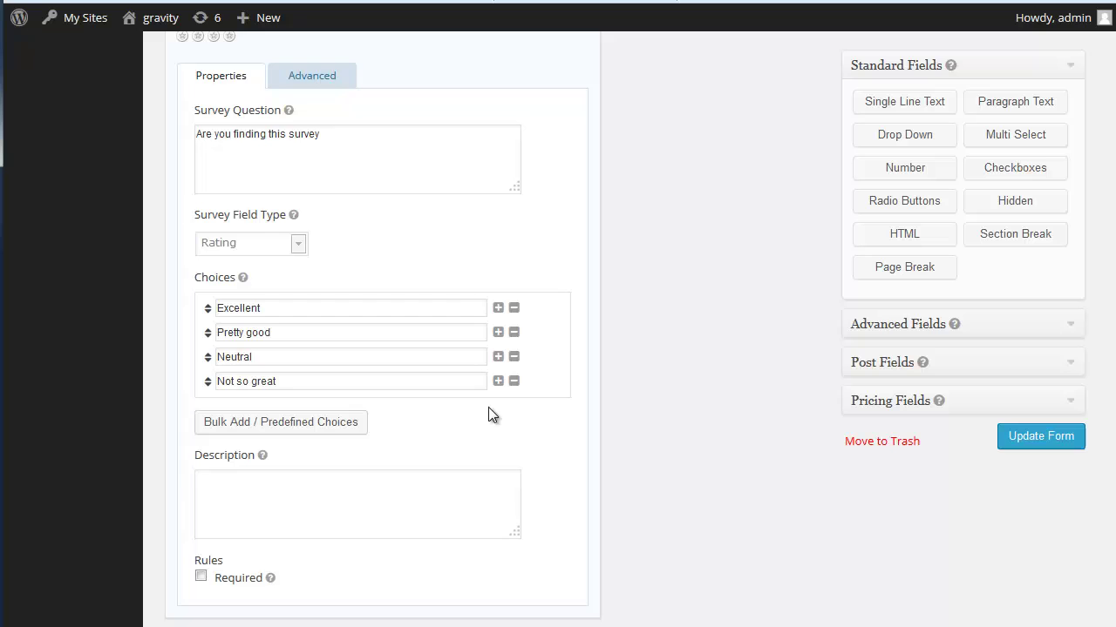
scroll(530, 397, down, 3)
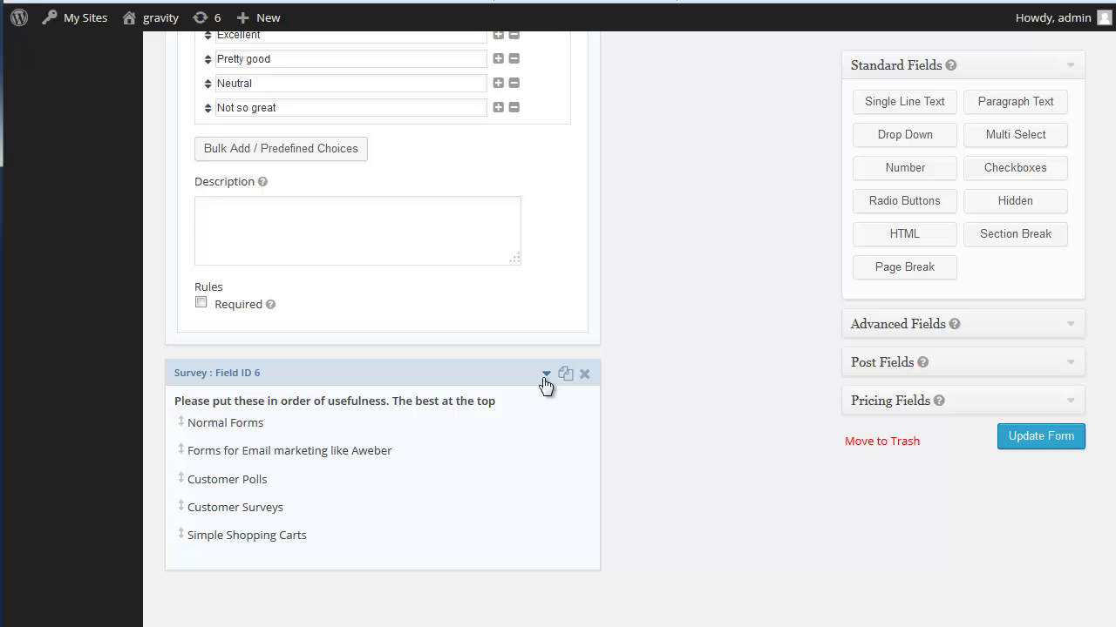
Expand the Rank field (ID 6) to show its five choices, Normal Forms to Simple Shopping Carts.
scroll(545, 377, up, 1)
scroll(545, 376, up, 2)
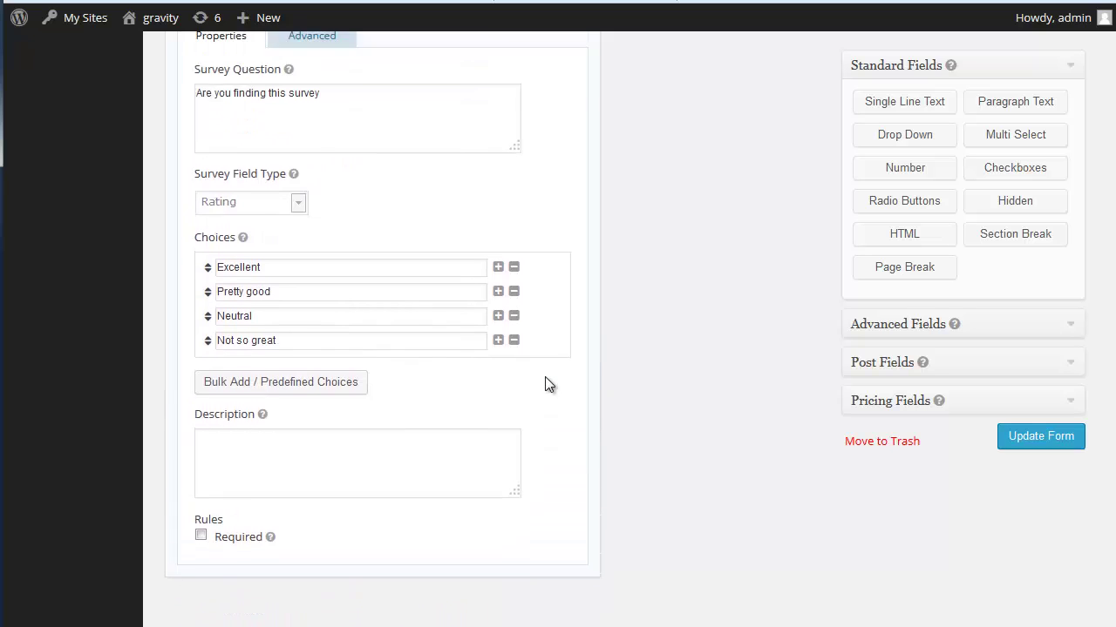
scroll(545, 377, down, 3)
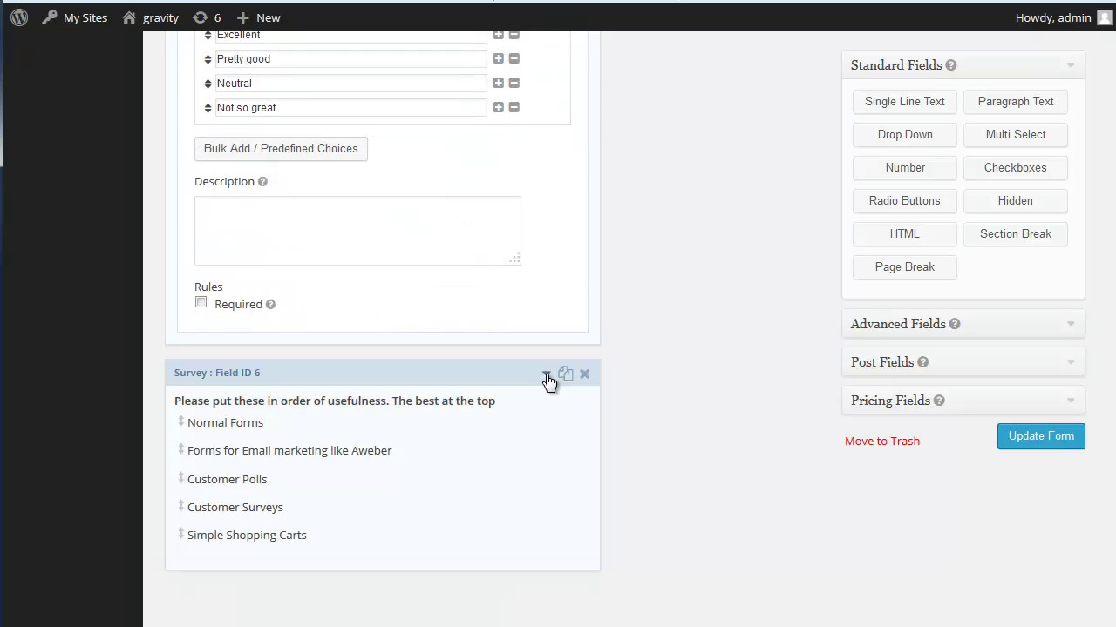
click(545, 376)
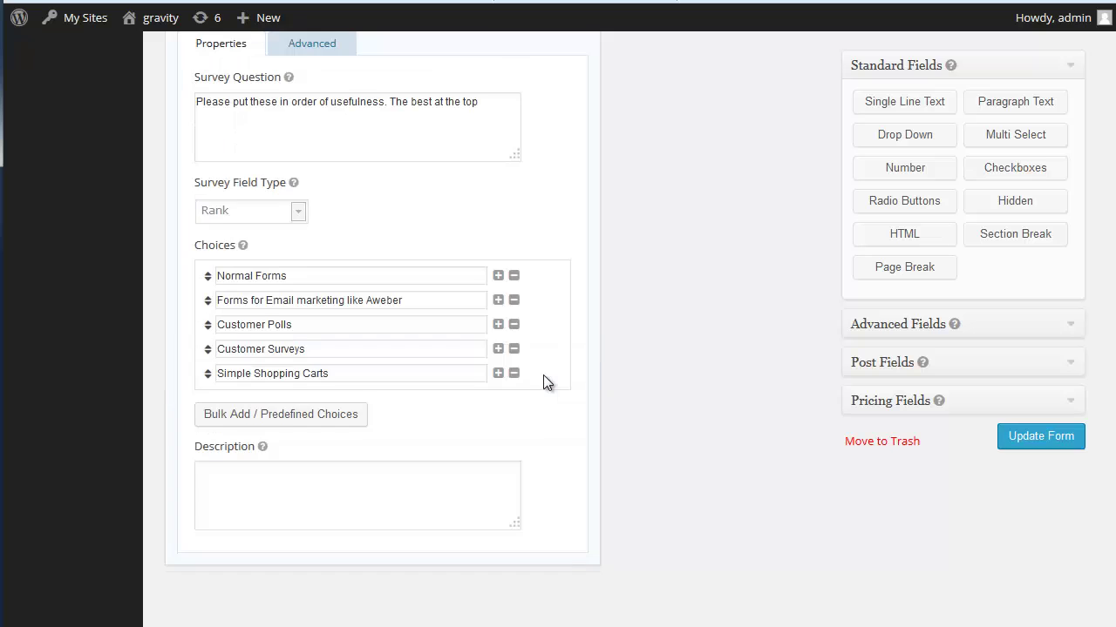
scroll(543, 381, up, 5)
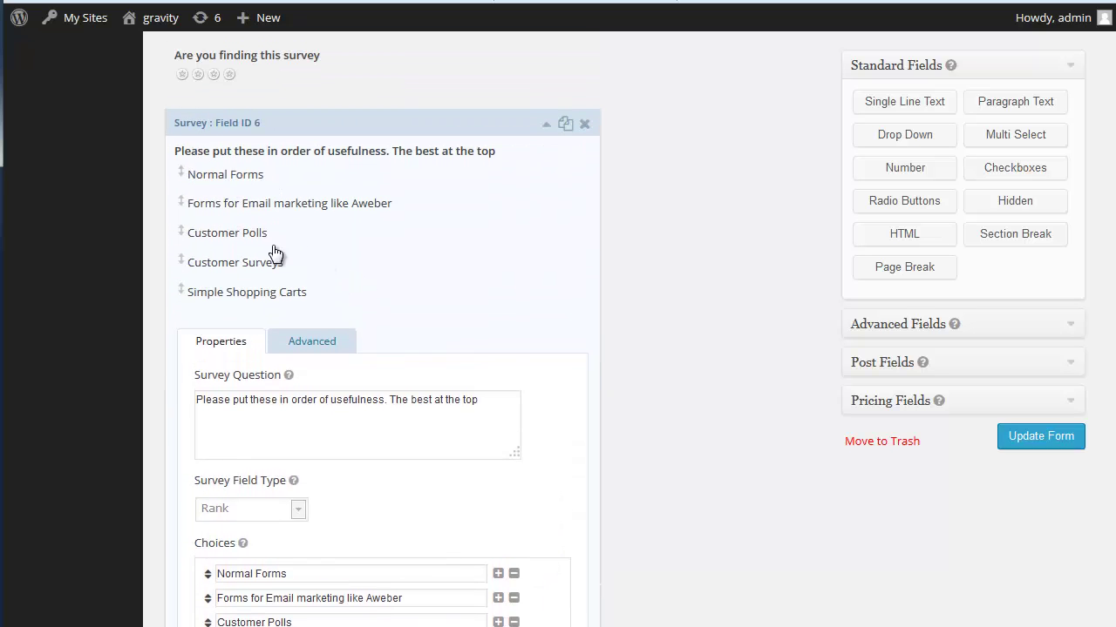
scroll(487, 315, down, 3)
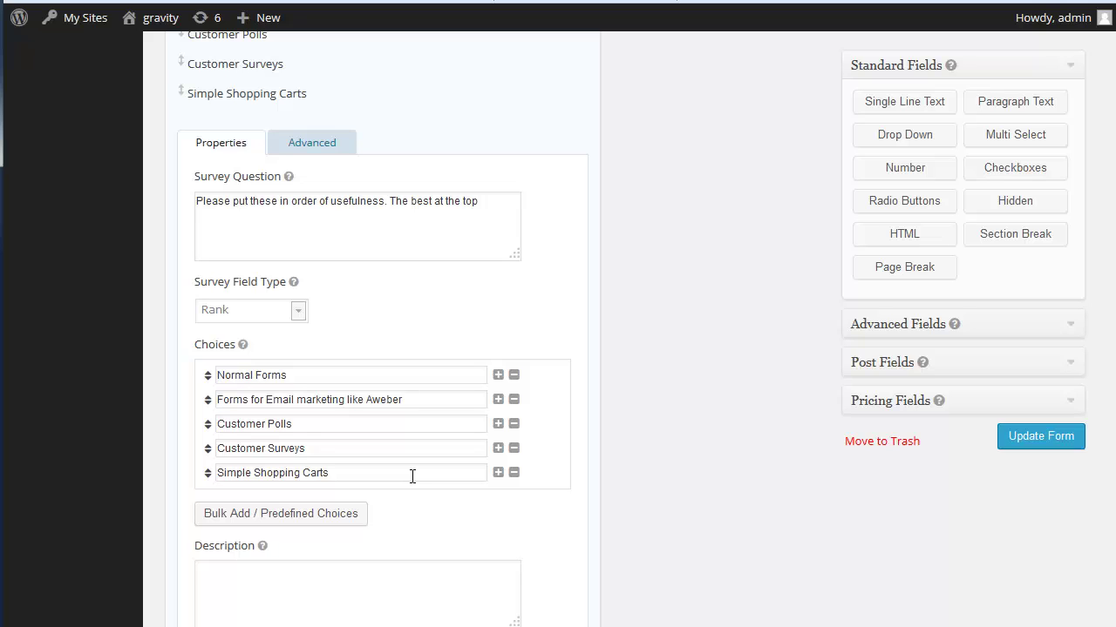
In Bulk Add / Predefined Choices, preview presets from Size through How Often.
click(235, 516)
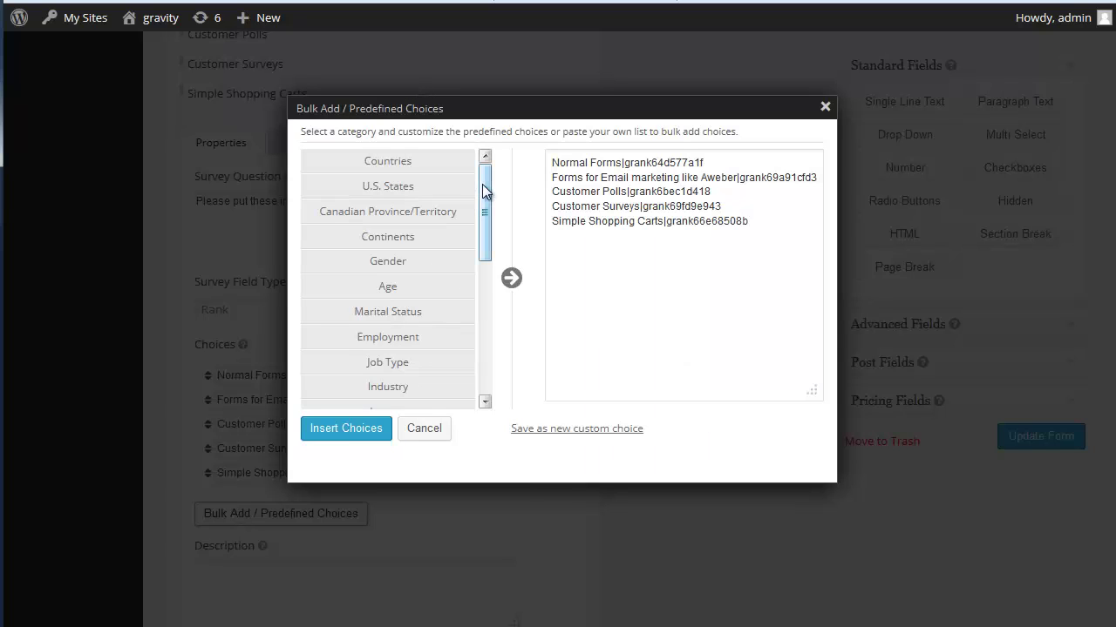
drag(482, 184, 486, 356)
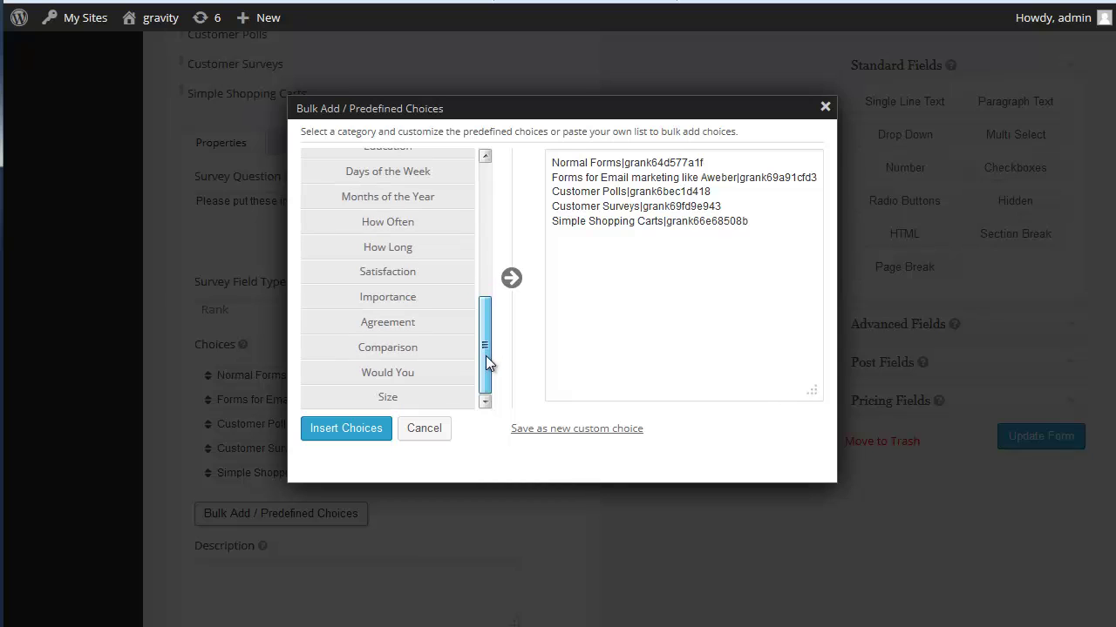
click(380, 400)
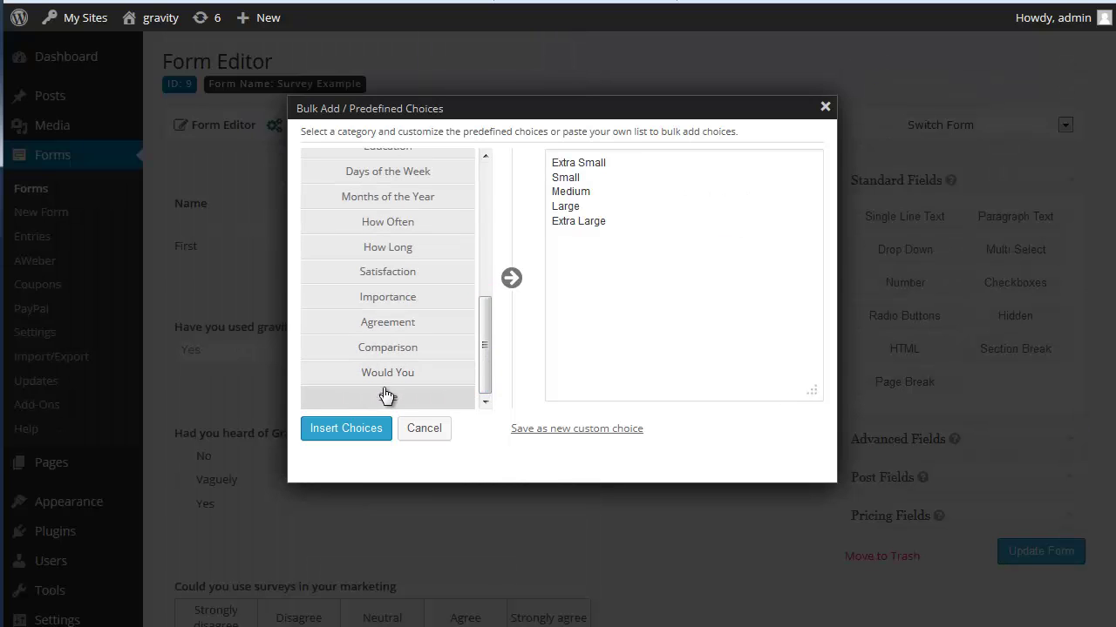
click(392, 377)
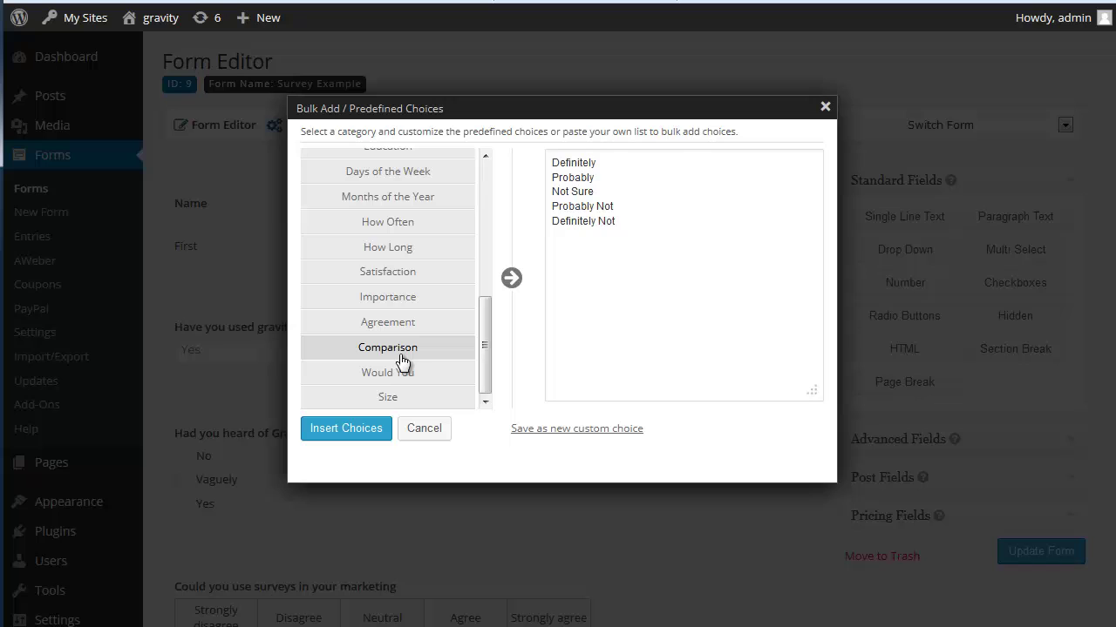
click(402, 361)
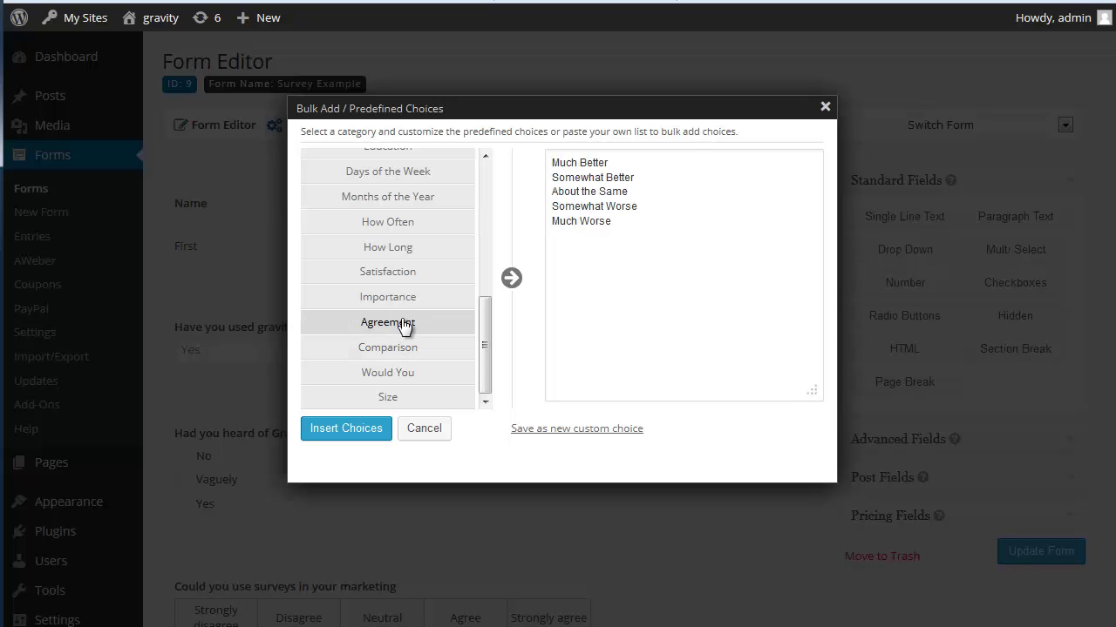
click(403, 324)
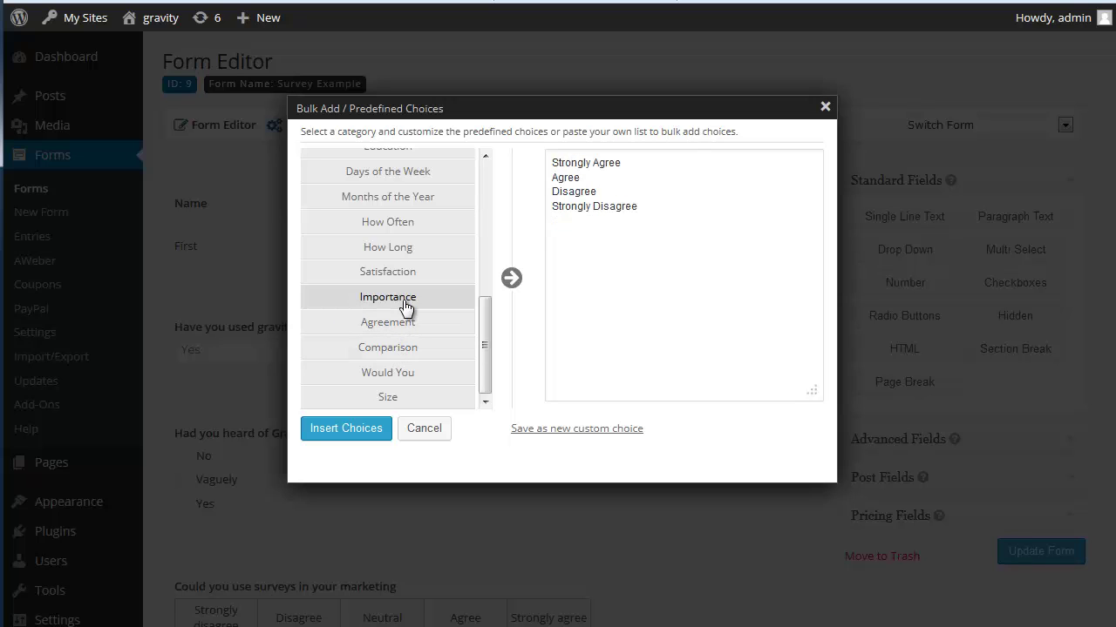
click(405, 303)
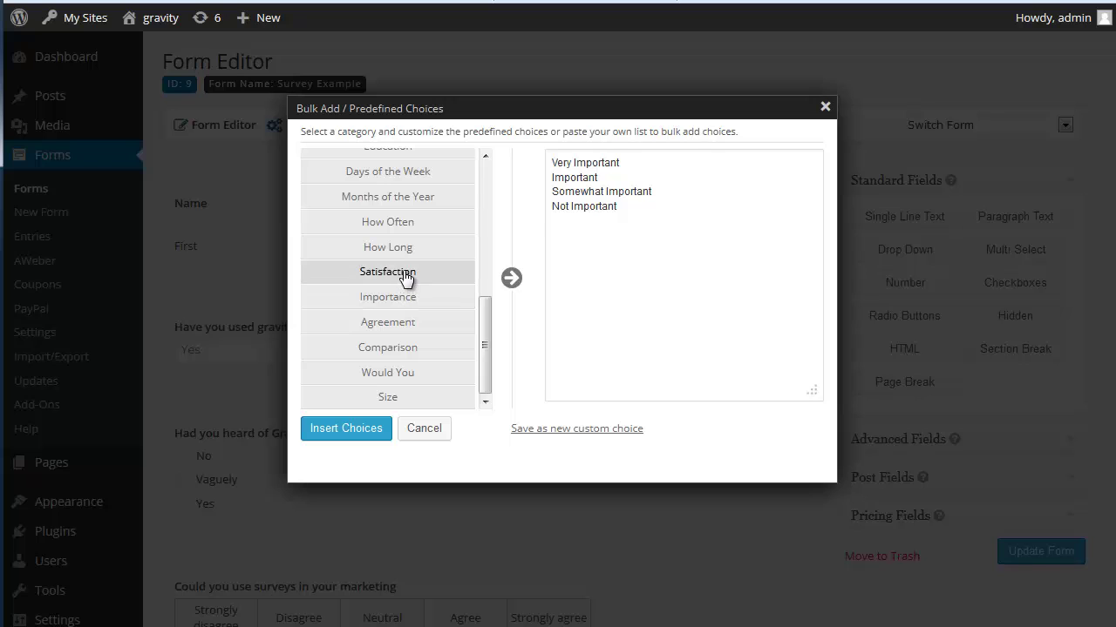
click(405, 276)
click(415, 251)
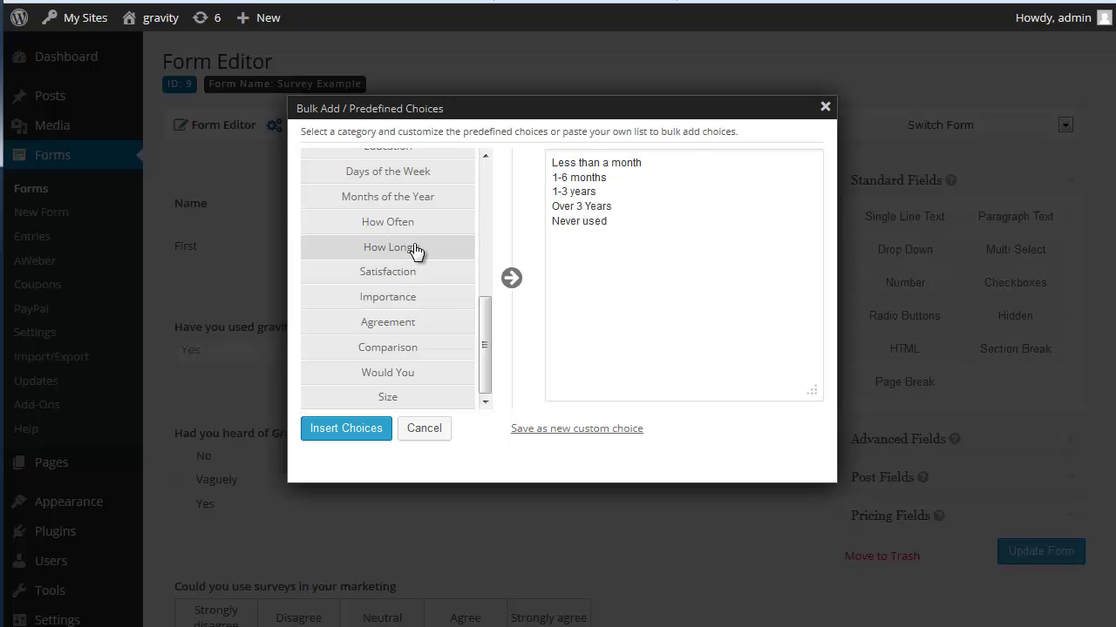
click(390, 228)
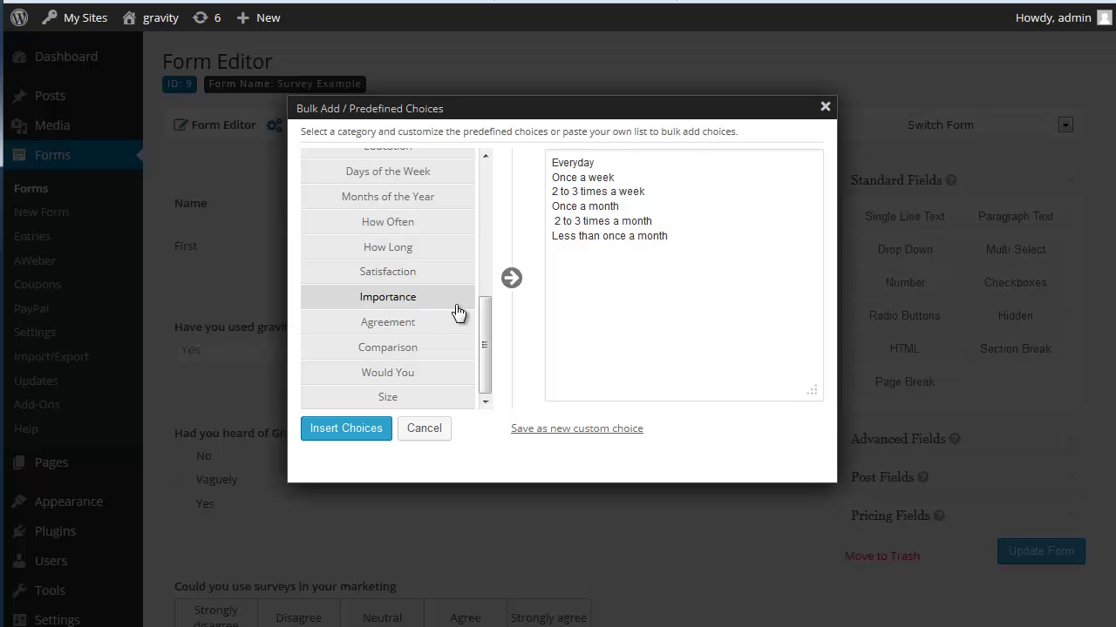
drag(489, 317, 478, 361)
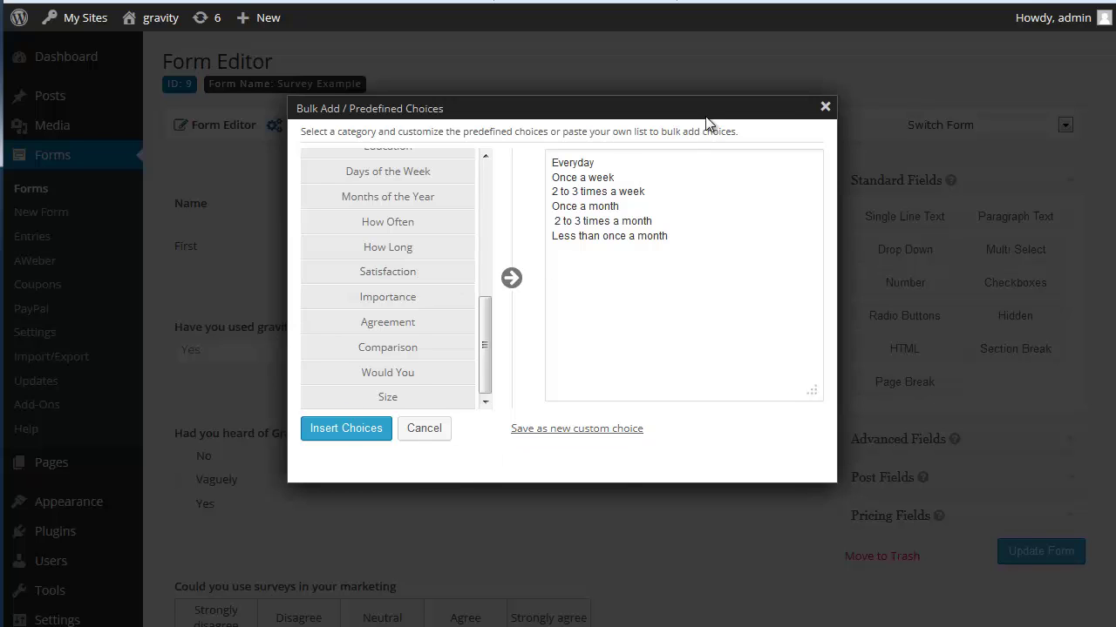
Close the bulk-add dialog without inserting and leave the editor for Survey Results.
click(824, 108)
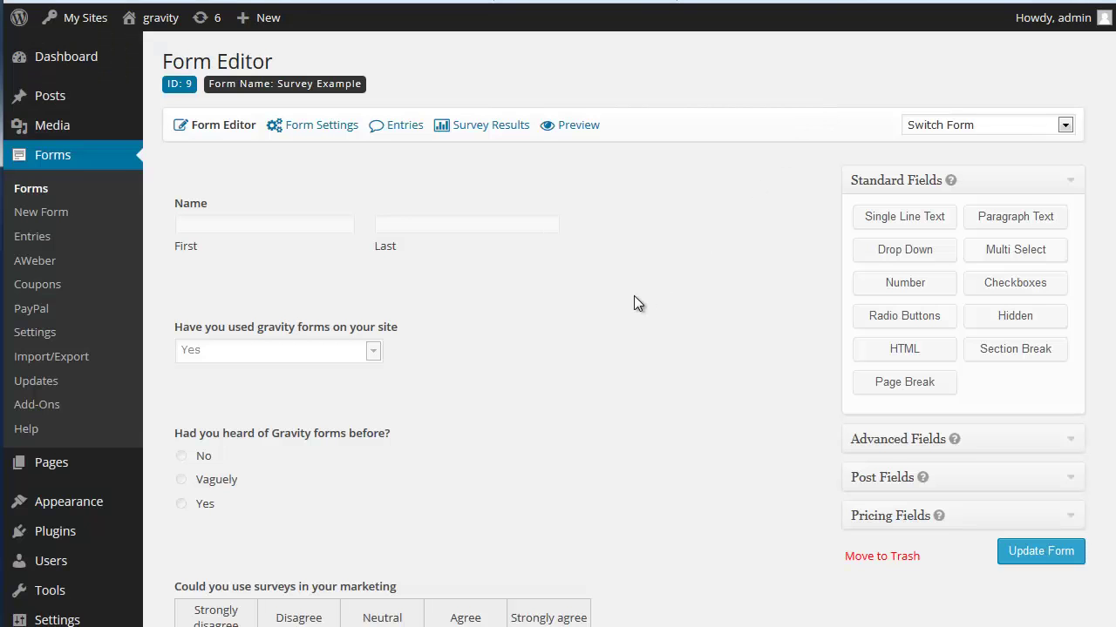
scroll(634, 301, down, 7)
scroll(638, 297, down, 3)
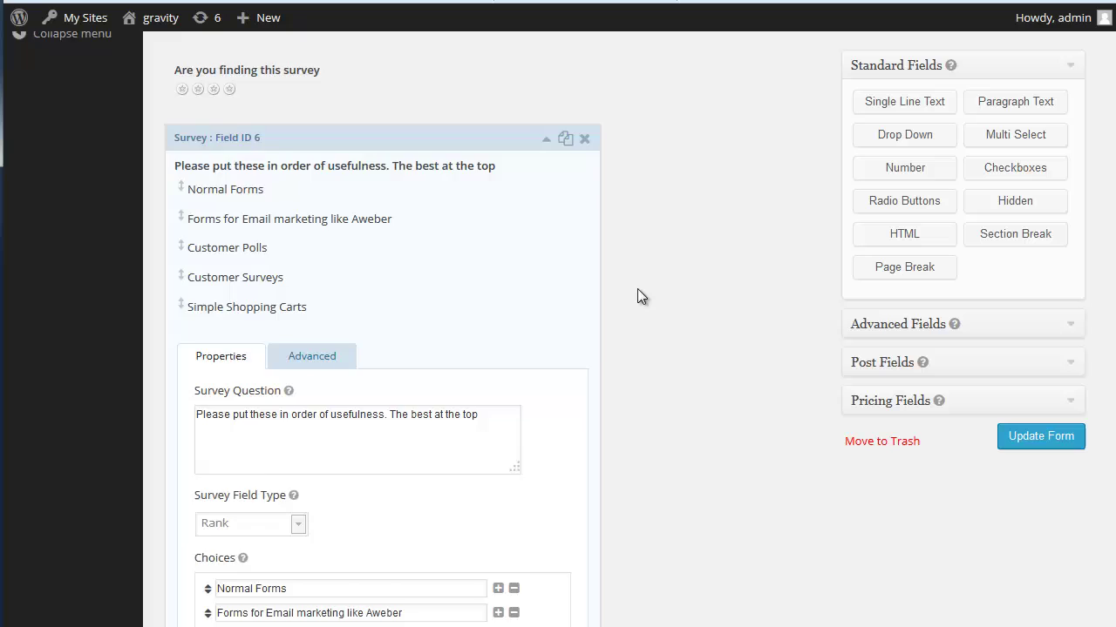
scroll(637, 296, up, 10)
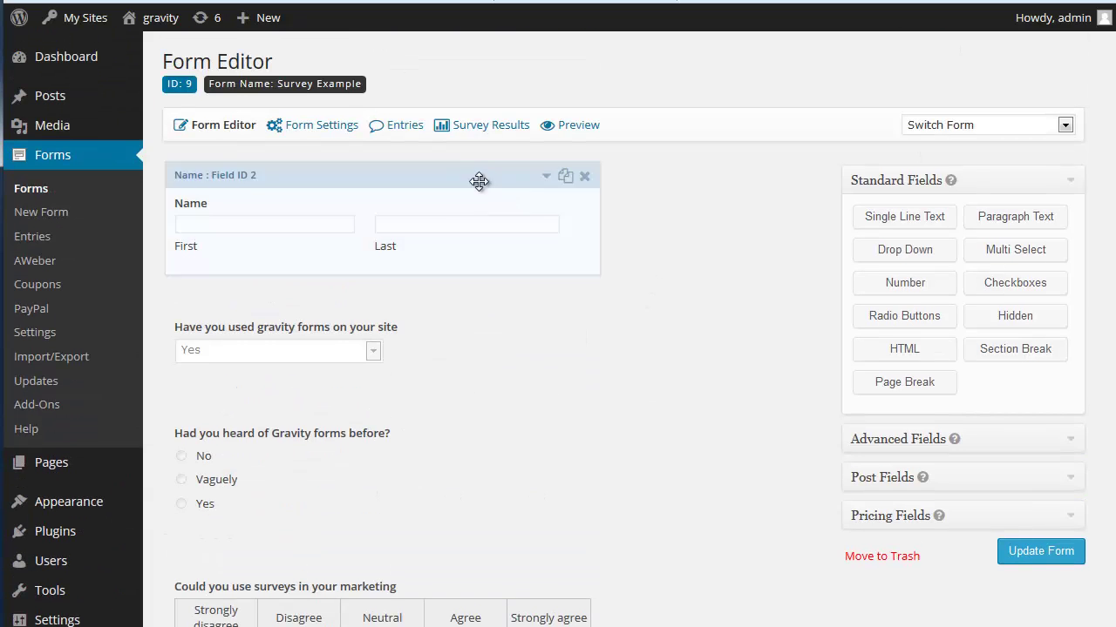
click(459, 126)
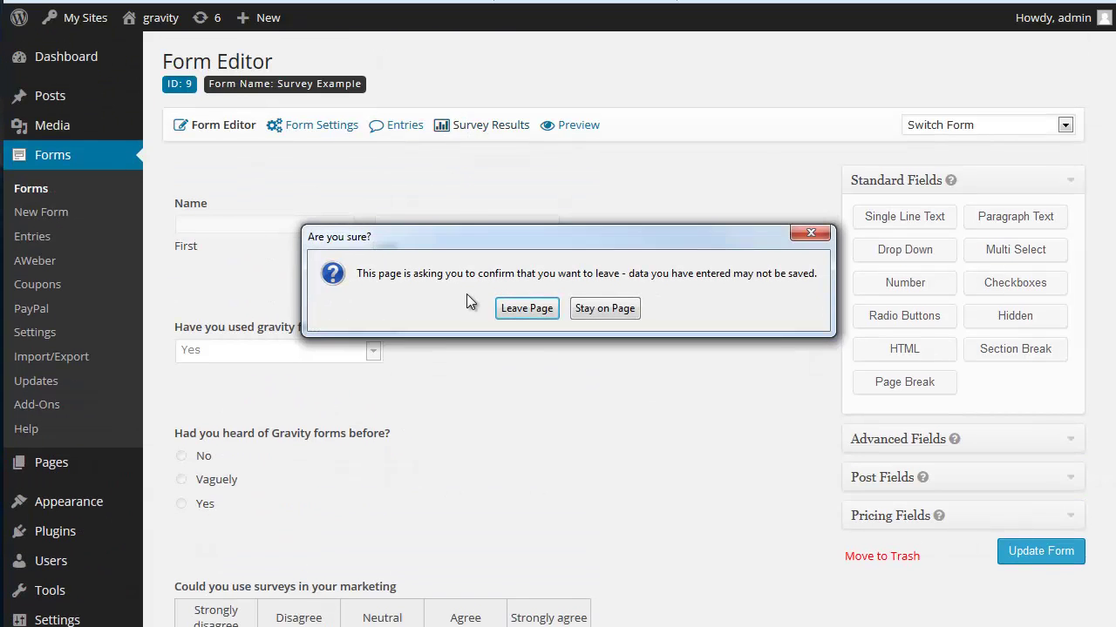
click(514, 311)
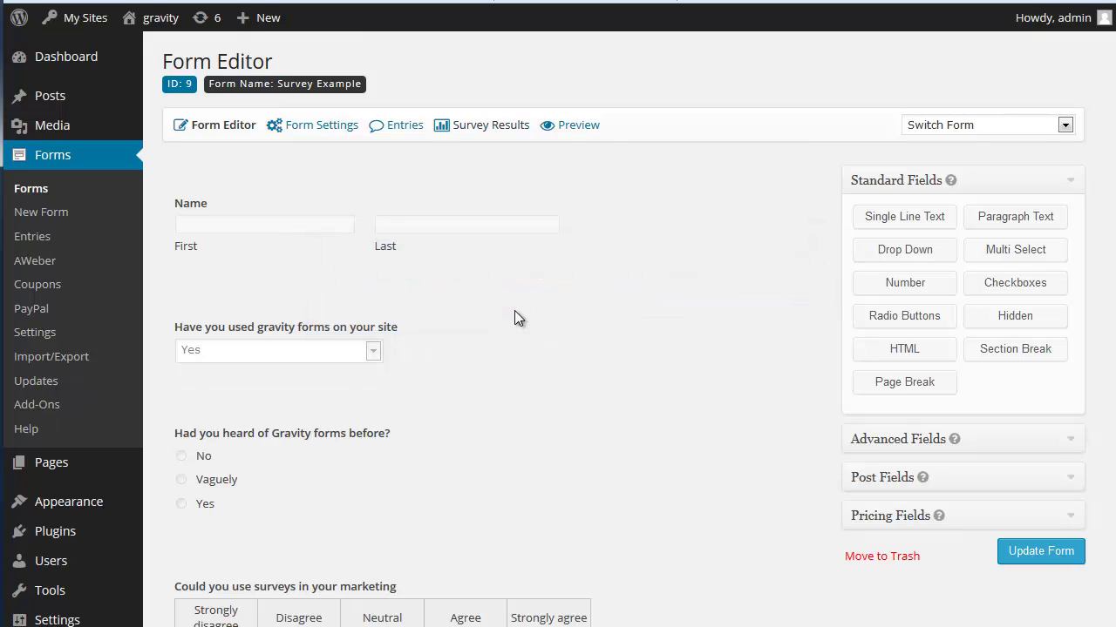